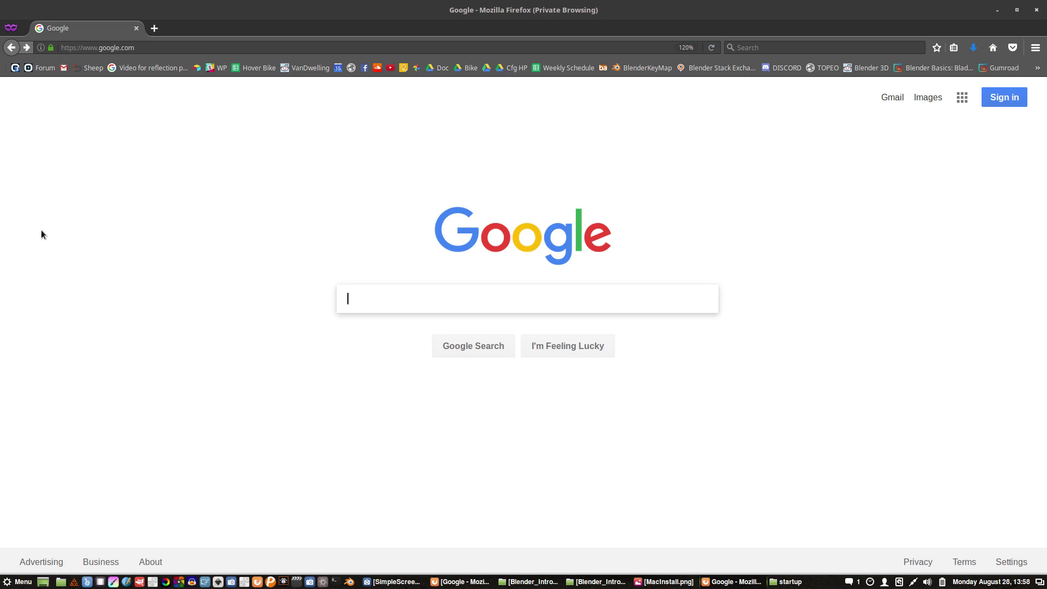
# Step: Search Google for 'blender builds'
pyautogui.write('blender builds')
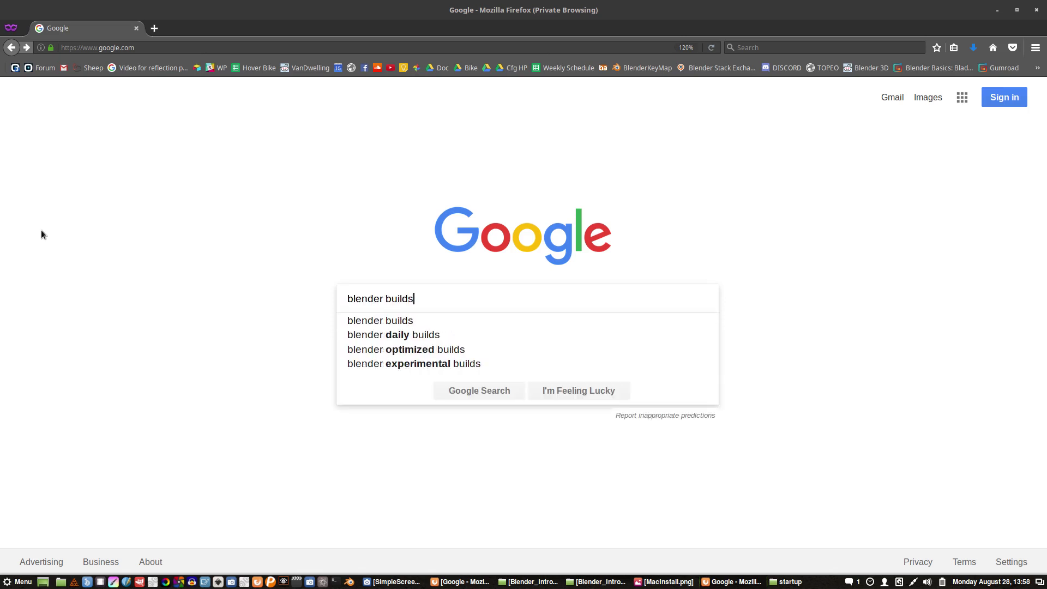
pyautogui.press('Return')
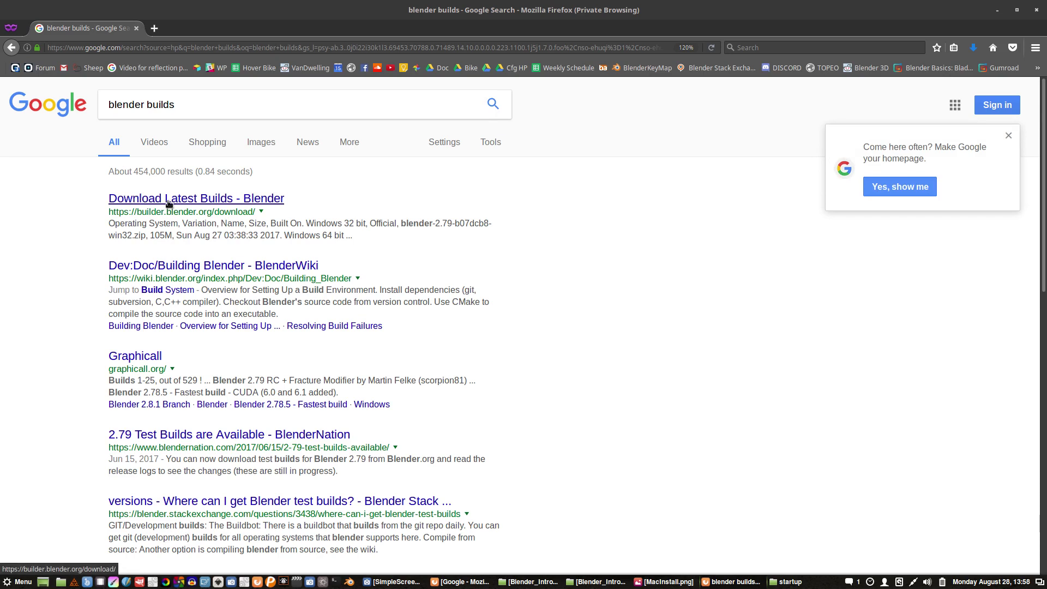
# Step: Open the builder.blender.org Latest Builds page and cancel the Linux 64 bit download
pyautogui.click(209, 205)
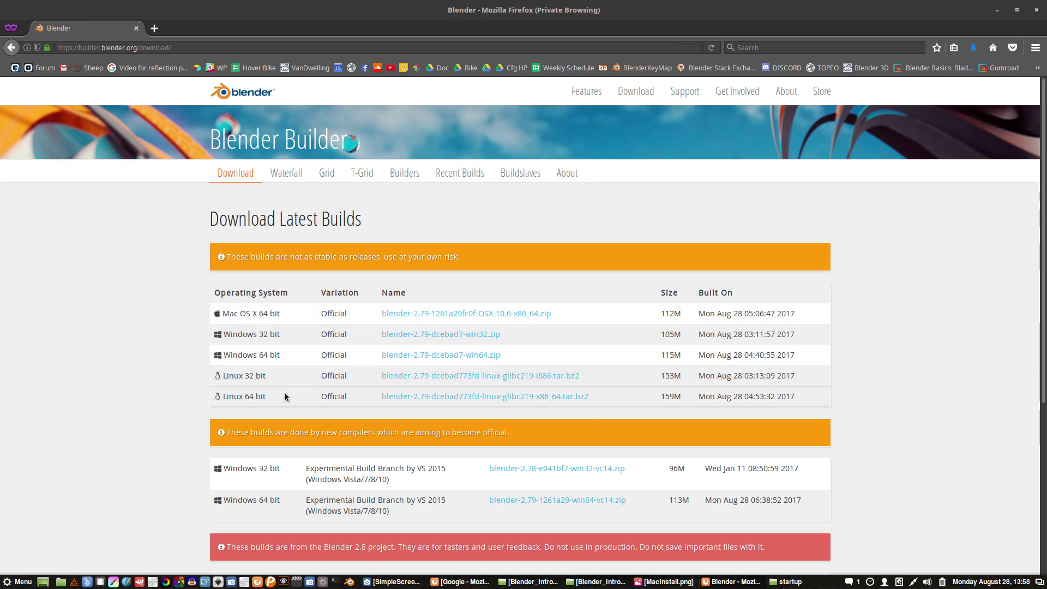
pyautogui.click(437, 396)
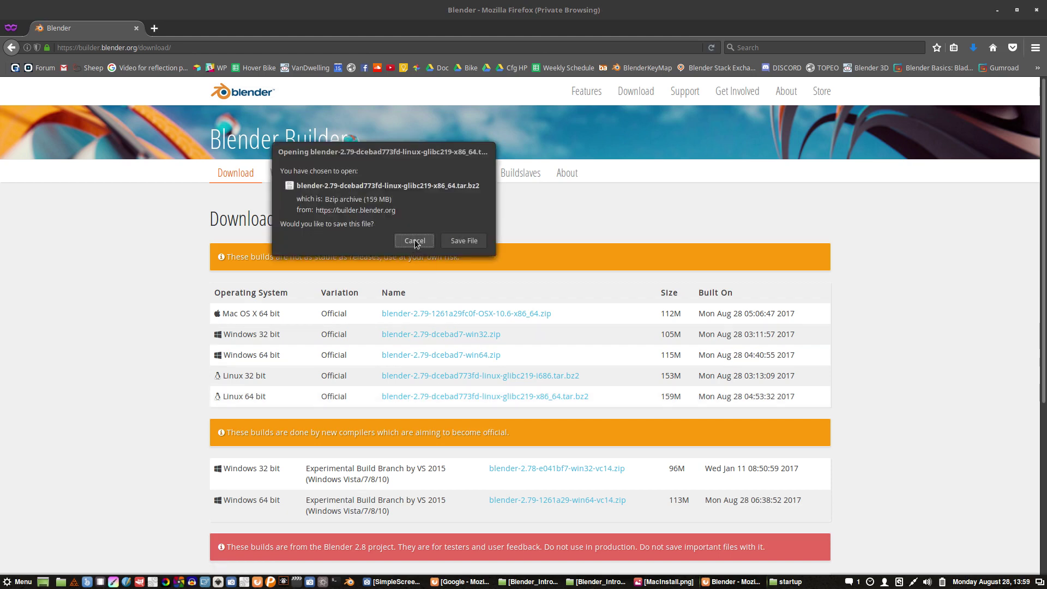
pyautogui.click(425, 240)
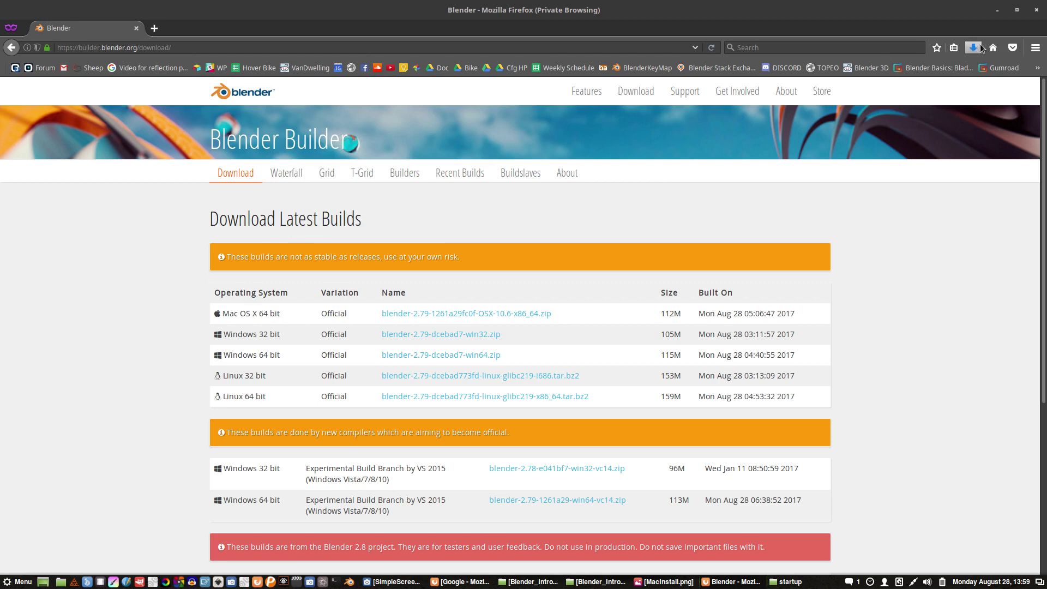
# Step: Minimize Firefox and open the extracted blender-2.79 Desktop folder, glancing at MacInstall.png
pyautogui.click(998, 10)
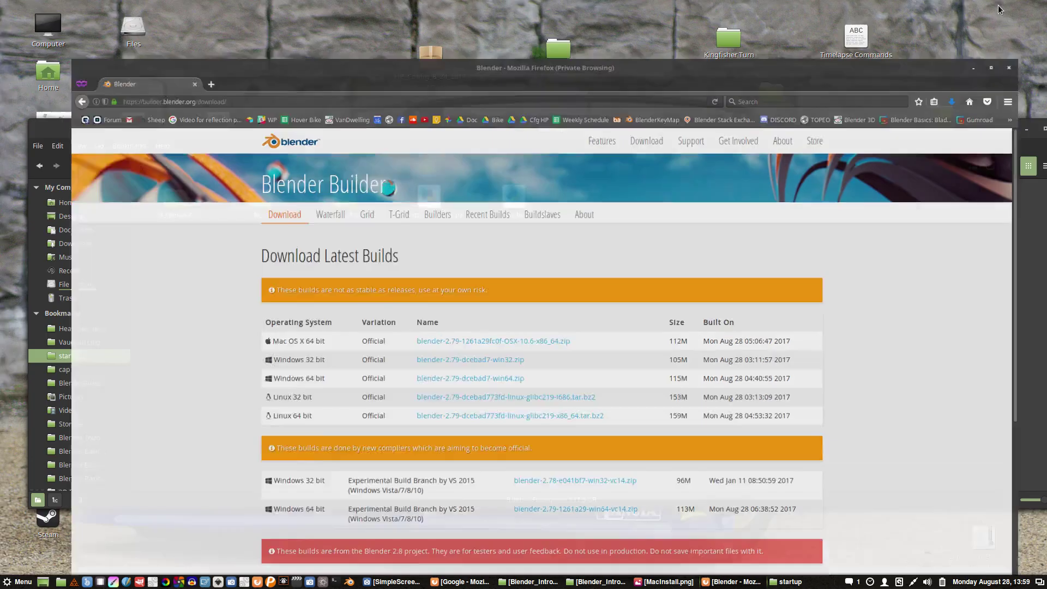
pyautogui.press('super+Down')
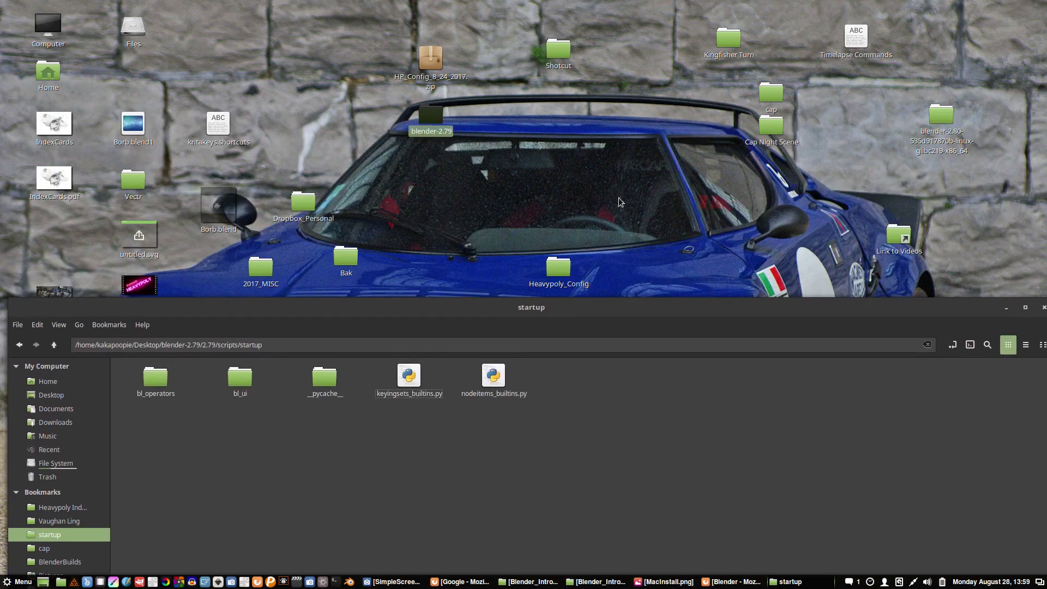
pyautogui.moveTo(419, 116); pyautogui.dragTo(540, 125)
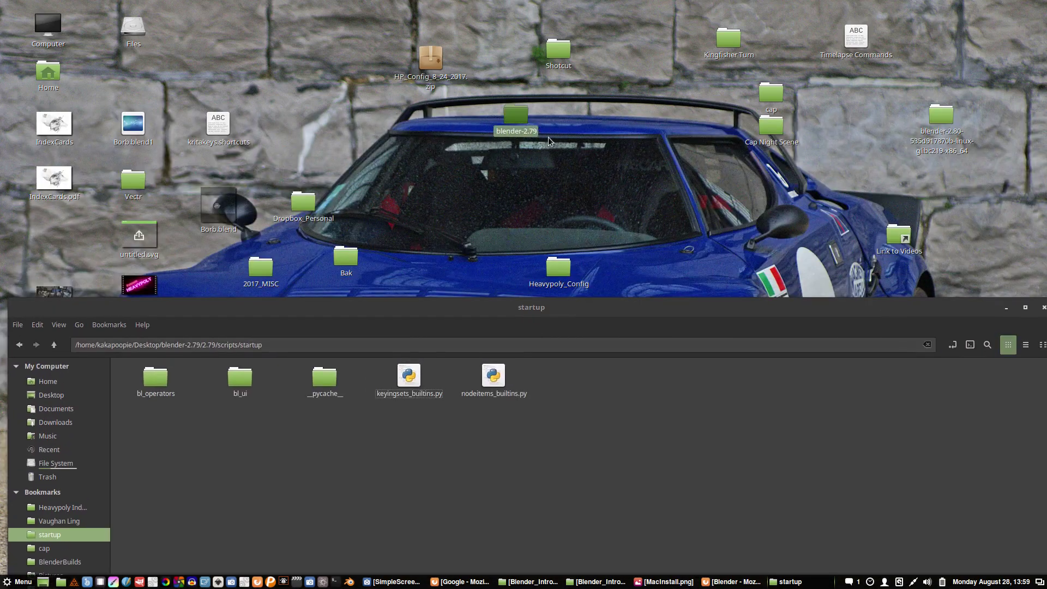
pyautogui.click(521, 120)
pyautogui.doubleClick(517, 116)
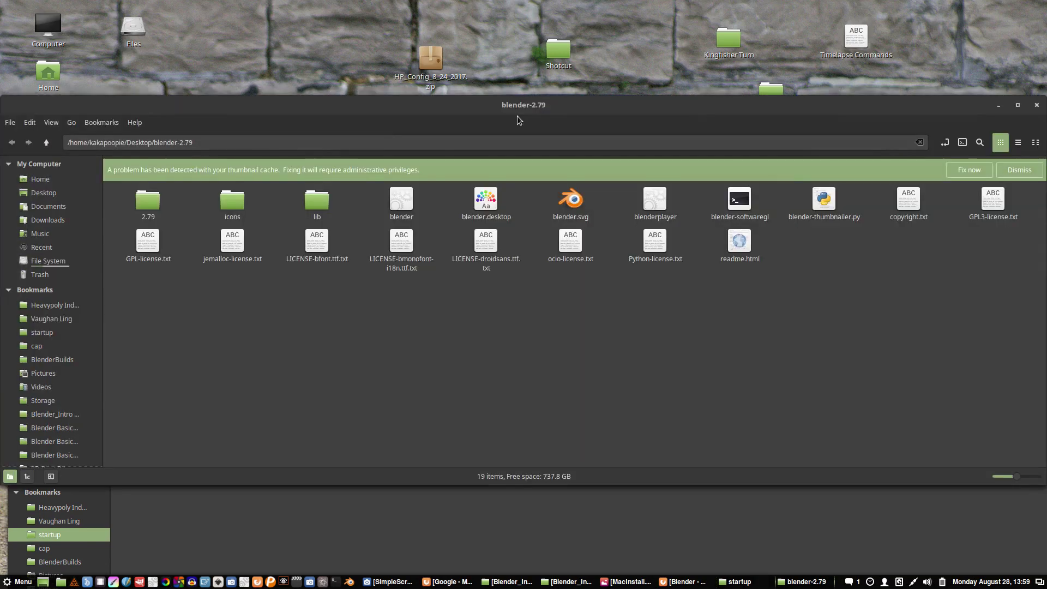
pyautogui.moveTo(517, 103); pyautogui.dragTo(515, 63)
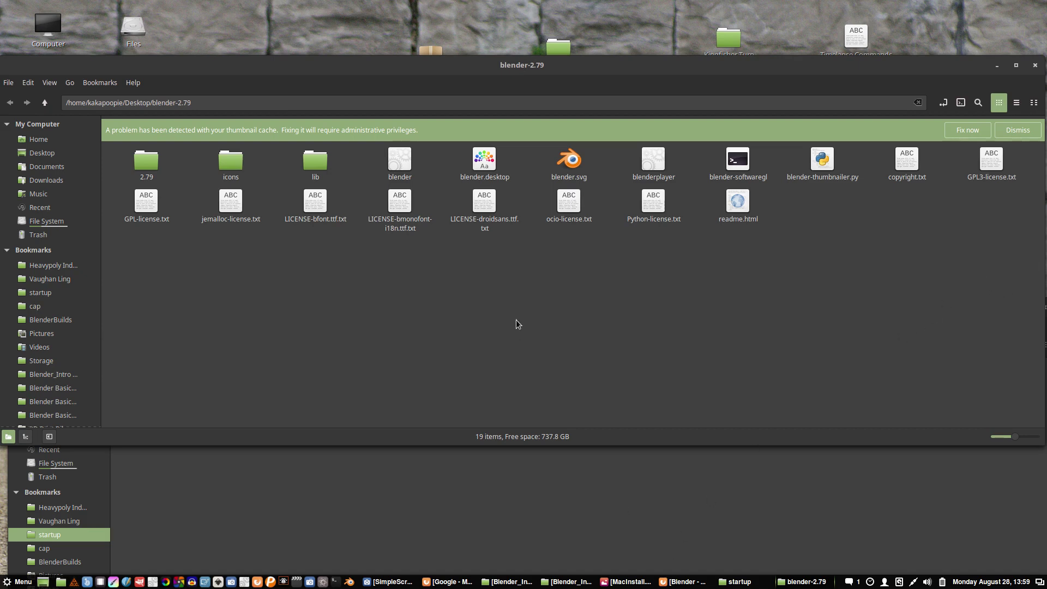
pyautogui.click(630, 581)
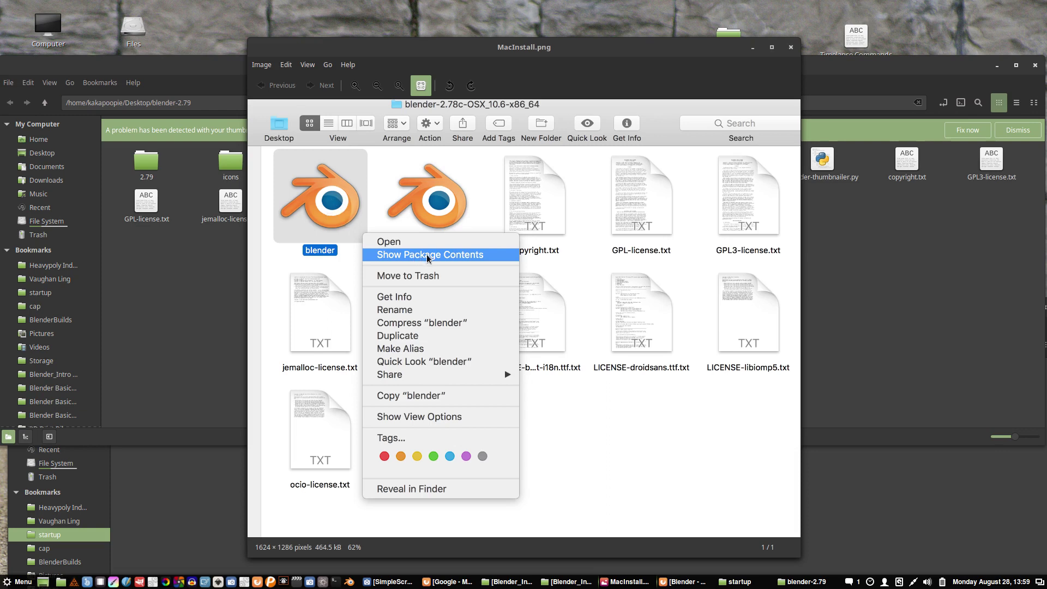
pyautogui.click(215, 264)
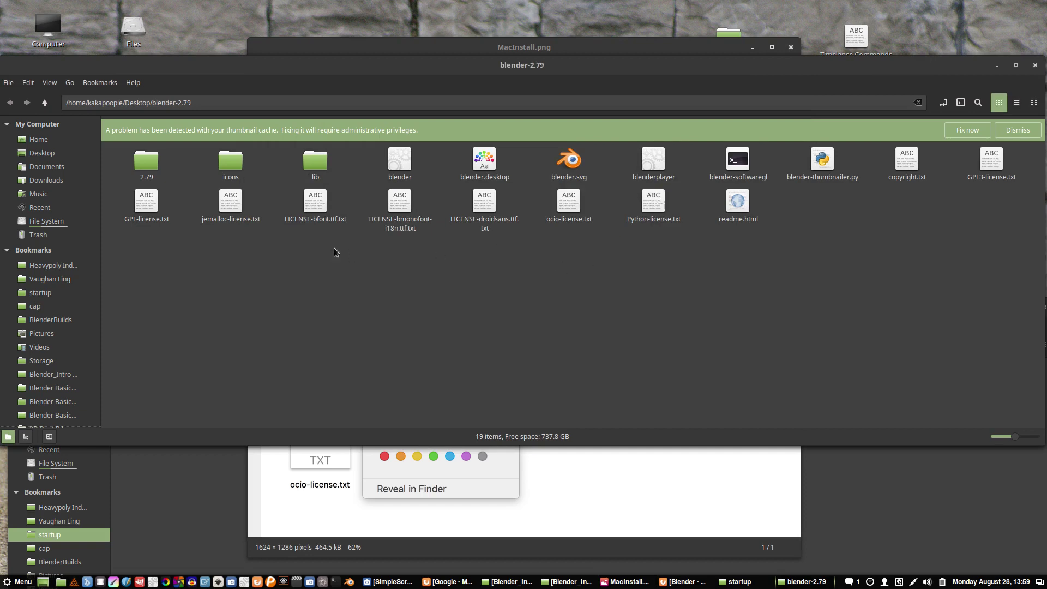
# Step: Navigate into blender-2.79/2.79/scripts/startup
pyautogui.doubleClick(151, 161)
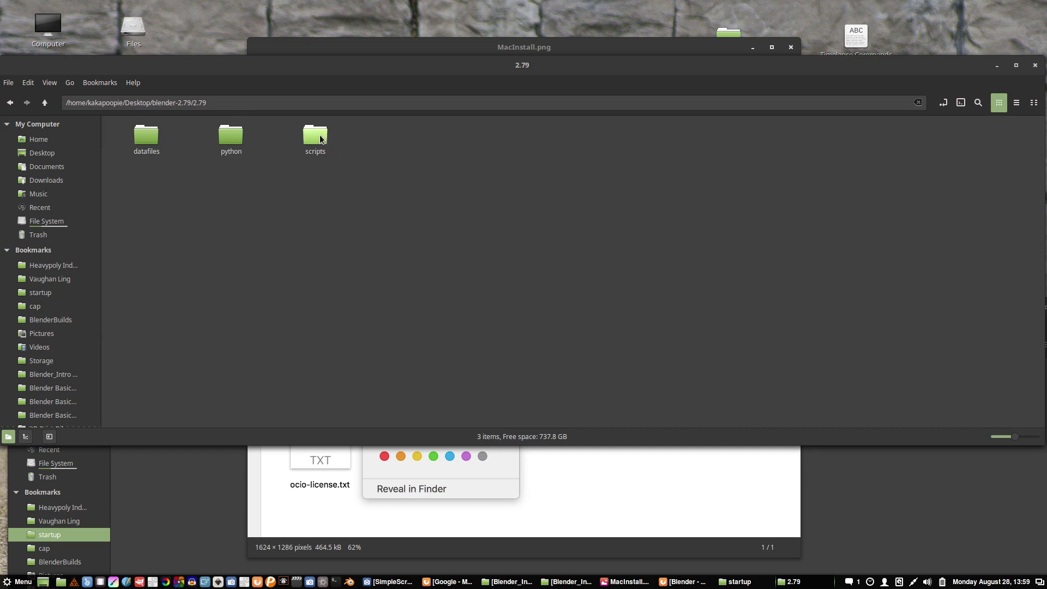
pyautogui.doubleClick(316, 138)
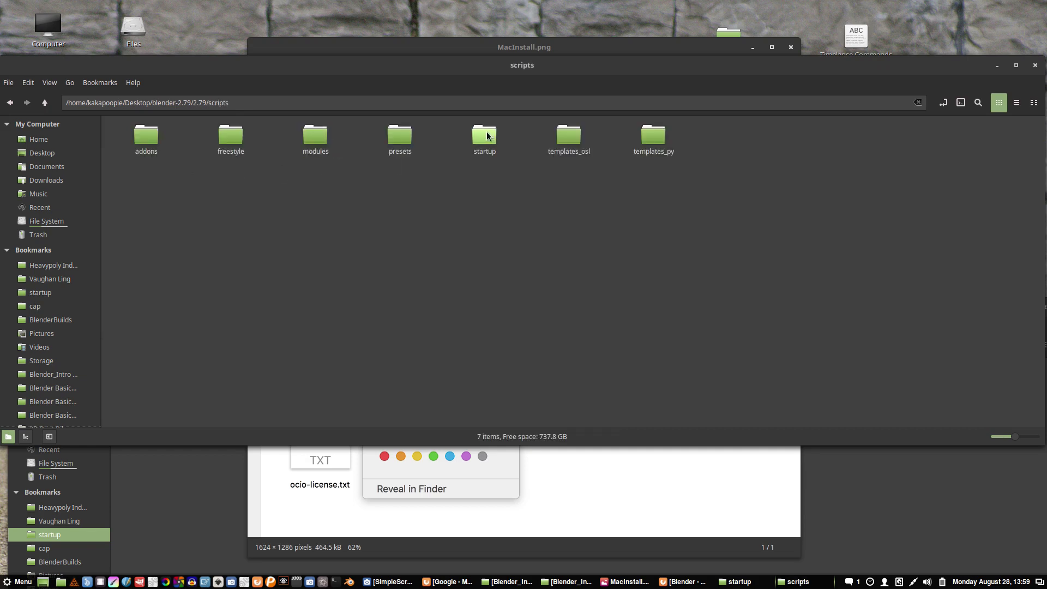
pyautogui.doubleClick(487, 137)
pyautogui.moveTo(592, 279); pyautogui.dragTo(424, 203)
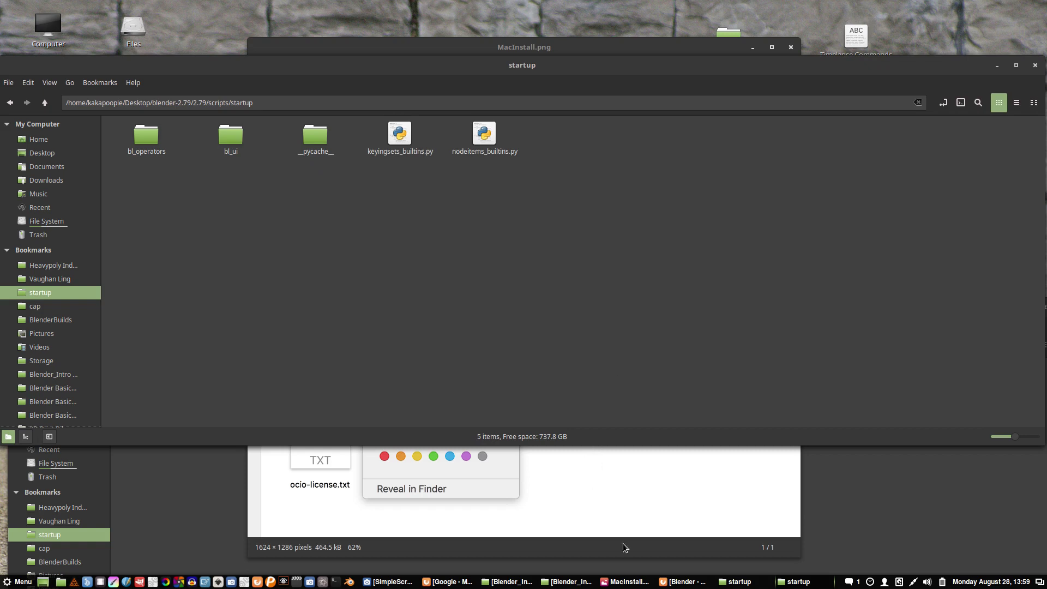
# Step: Open Desktop > Heavypoly_Config in the second file manager window
pyautogui.click(757, 586)
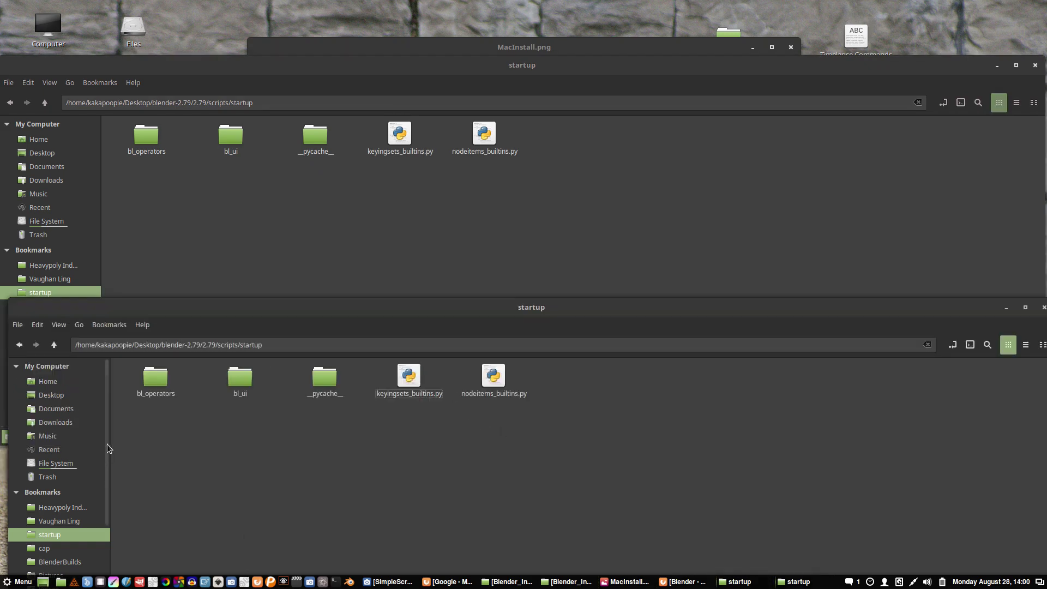
pyautogui.click(52, 396)
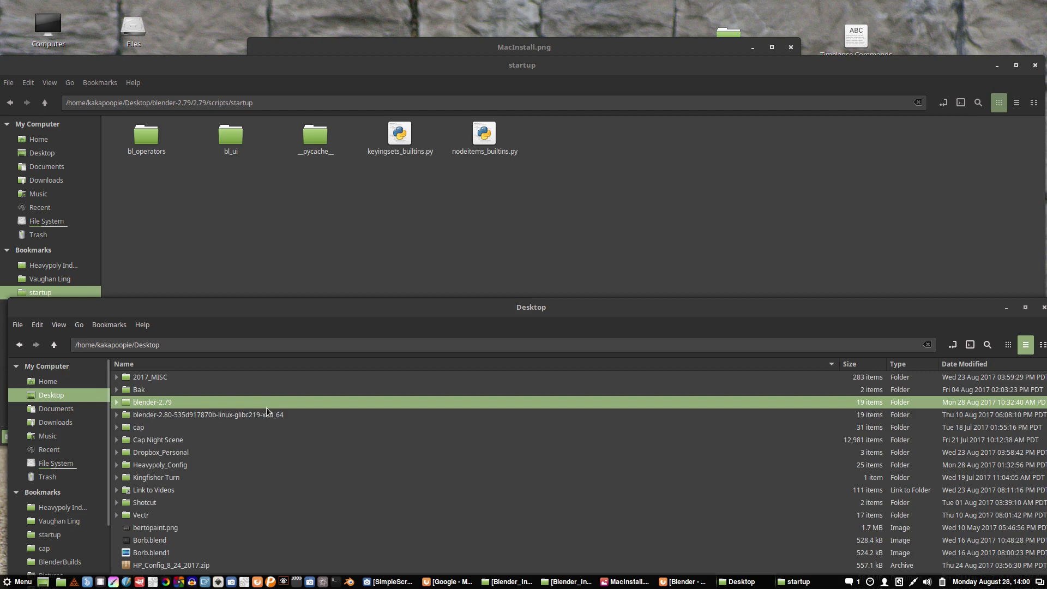
pyautogui.doubleClick(184, 465)
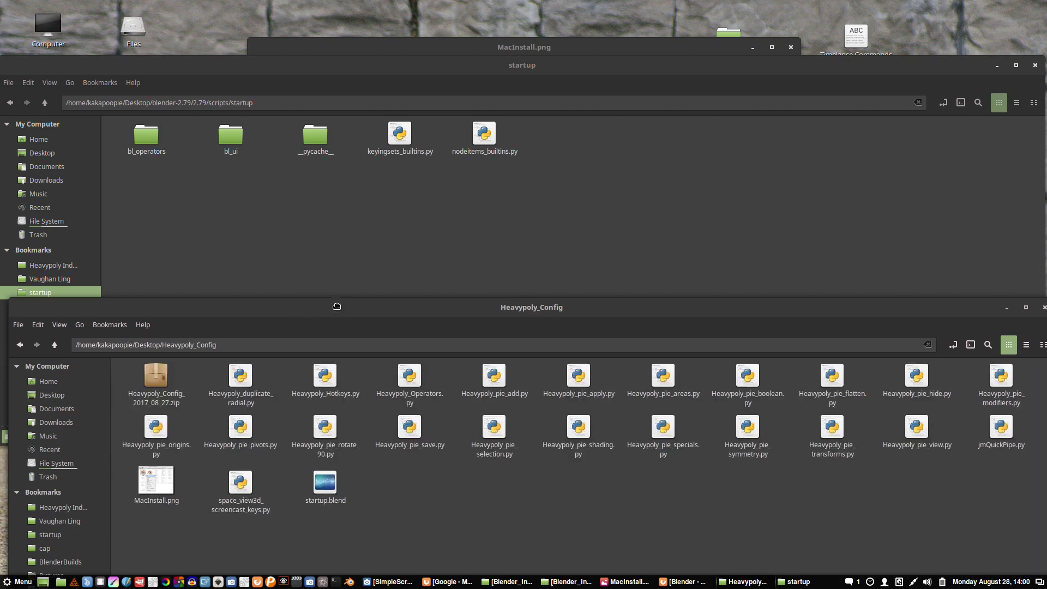
pyautogui.keyDown('alt'); pyautogui.moveTo(313, 355); pyautogui.dragTo(307, 275); pyautogui.keyUp('alt')
# Step: Select every file in Heavypoly_Config except the zip archive and copy them
pyautogui.click(252, 296)
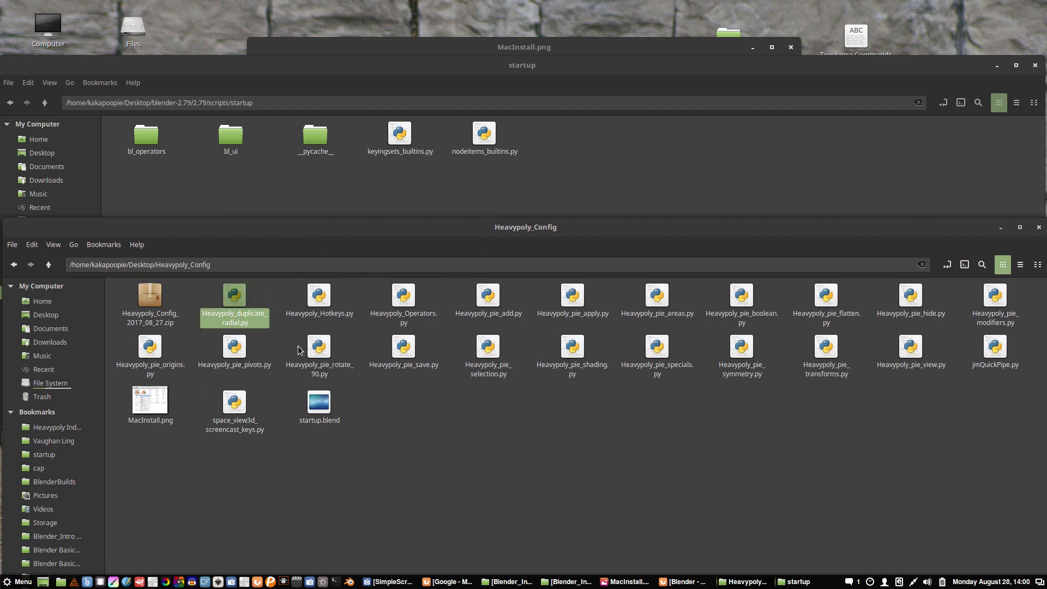
pyautogui.hotkey('ctrl', 'a')
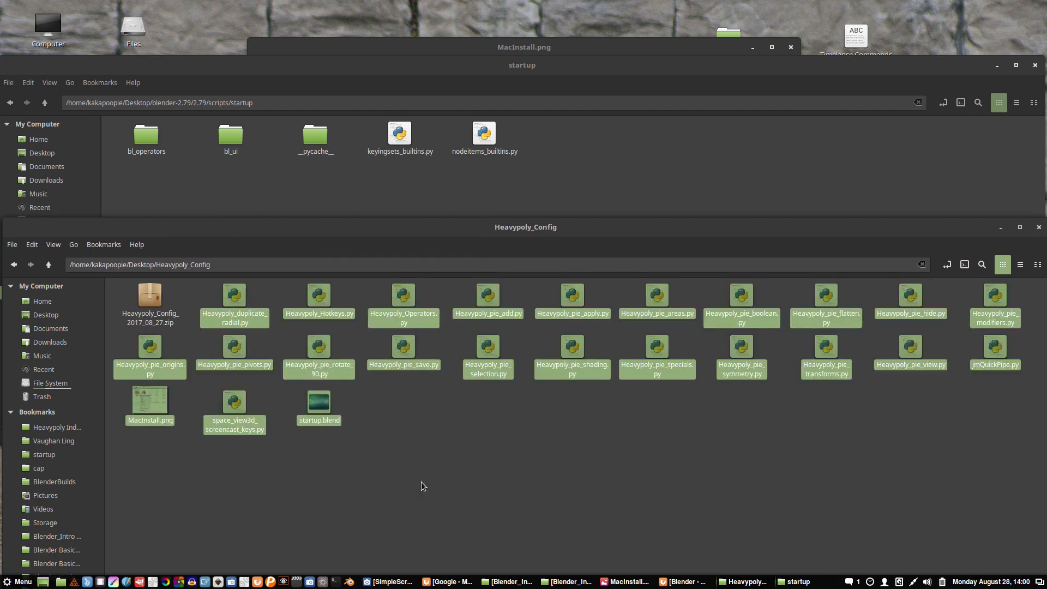
pyautogui.click(440, 494)
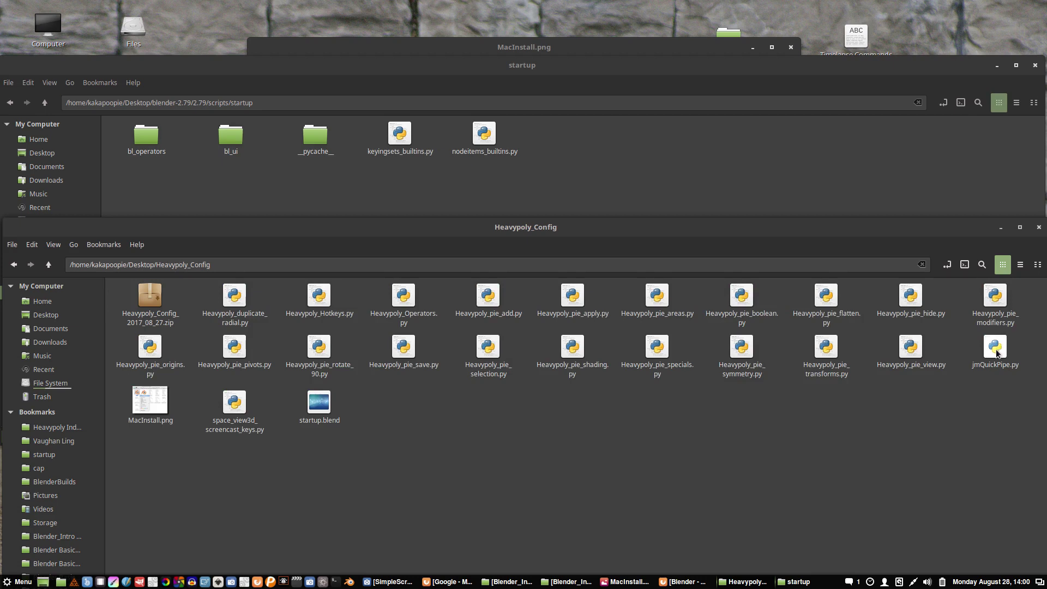
pyautogui.click(988, 367)
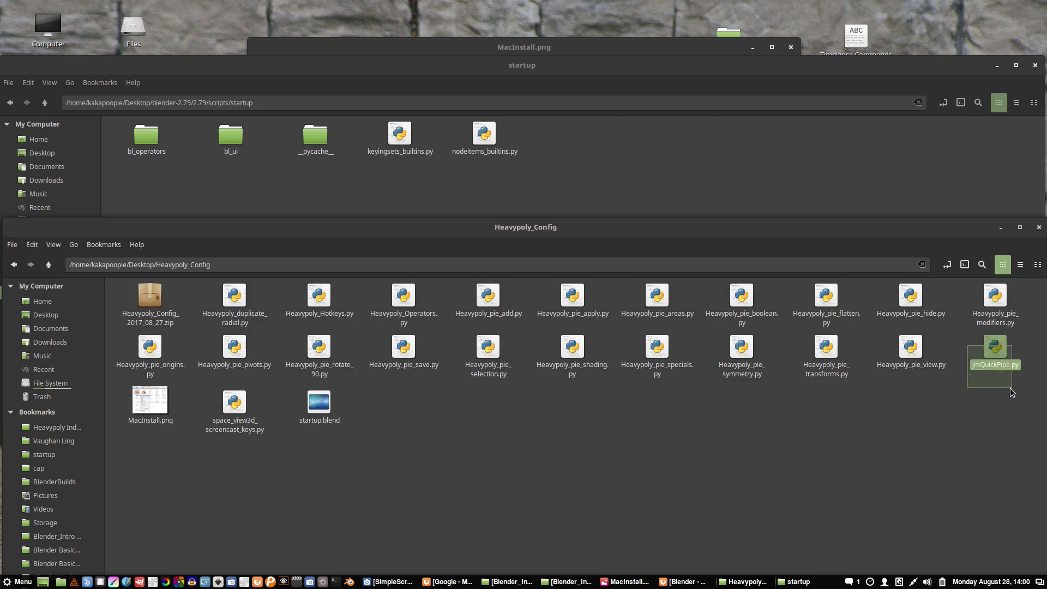
pyautogui.moveTo(1013, 450); pyautogui.dragTo(247, 295)
pyautogui.moveTo(207, 478); pyautogui.dragTo(115, 339)
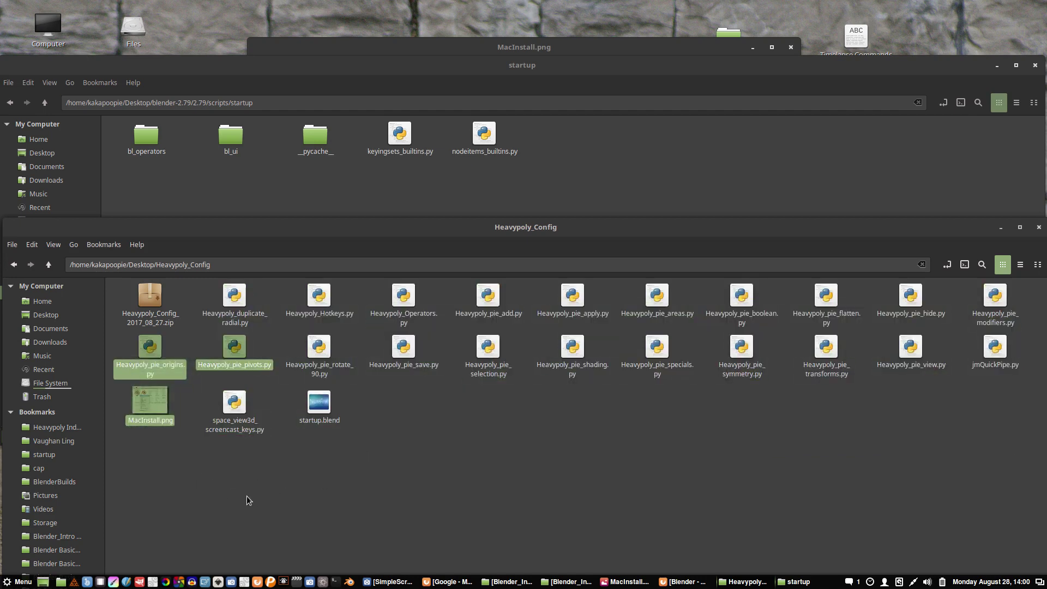
pyautogui.moveTo(175, 480); pyautogui.dragTo(1043, 276)
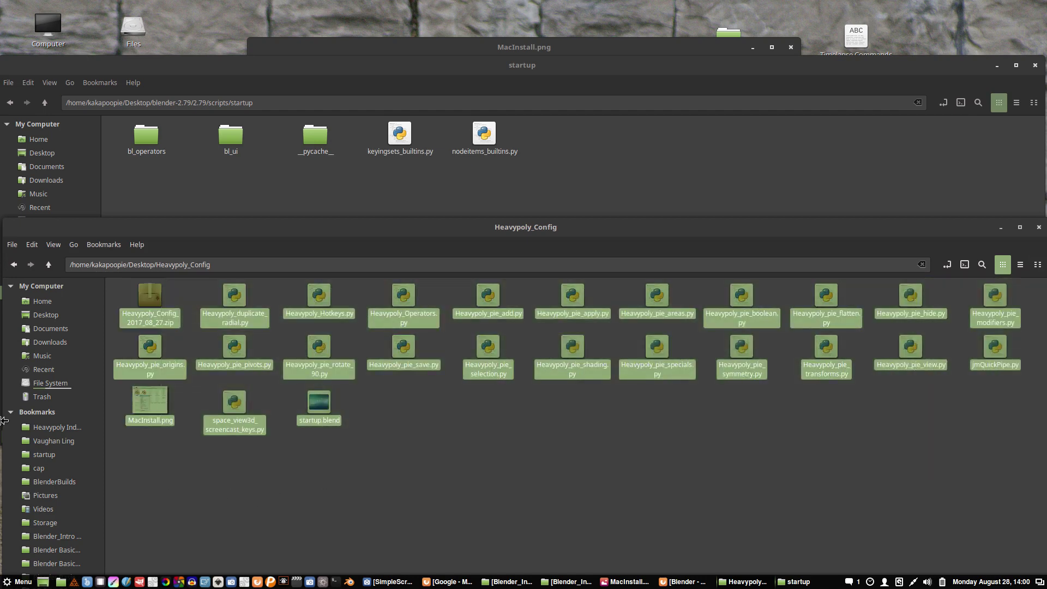
pyautogui.keyDown('ctrl'); pyautogui.click(156, 290); pyautogui.keyUp('ctrl')
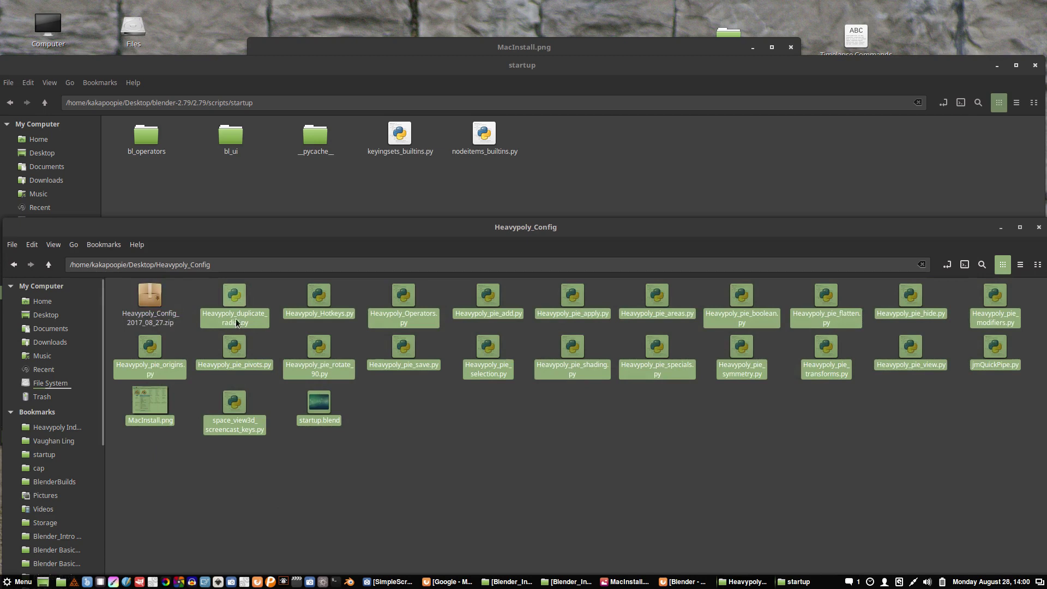
# Step: Paste the Heavypoly files into Blender's scripts/startup folder
pyautogui.click(489, 175)
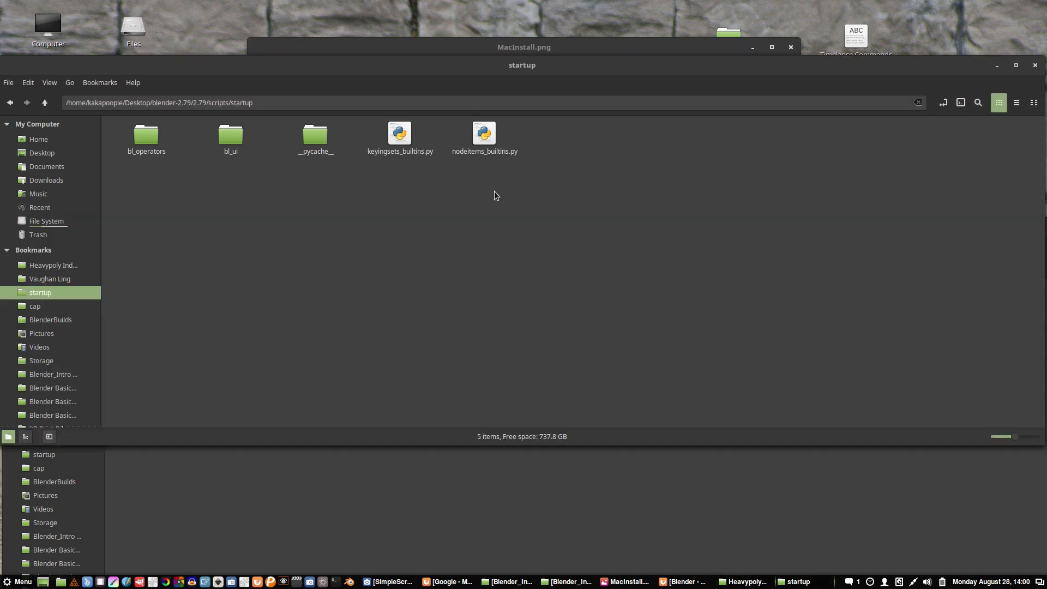
pyautogui.hotkey('ctrl', 'v')
pyautogui.click(577, 330)
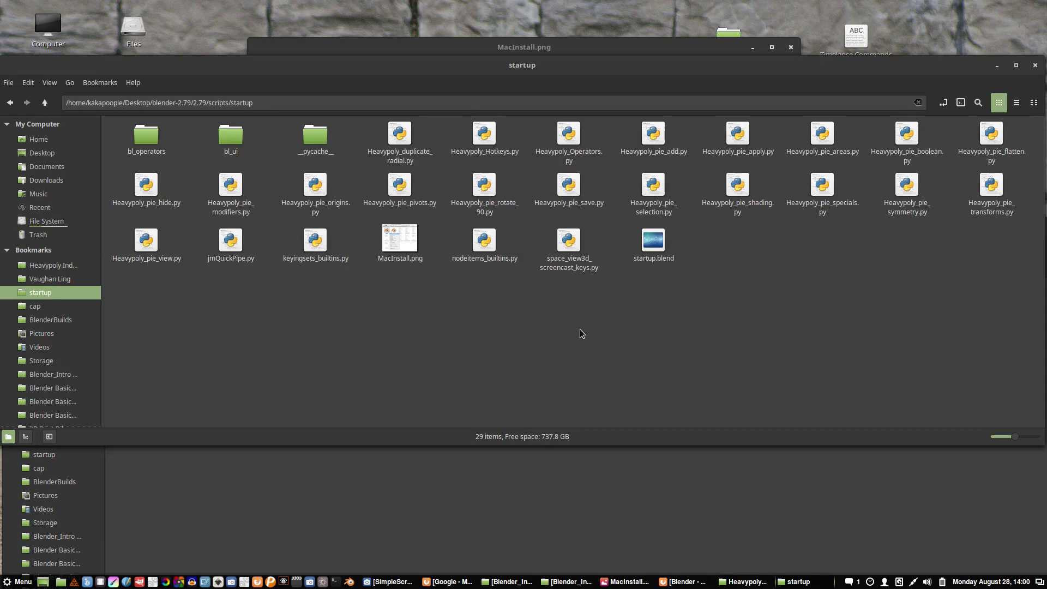
# Step: Drag startup.blend out of scripts/startup onto the Desktop
pyautogui.click(657, 248)
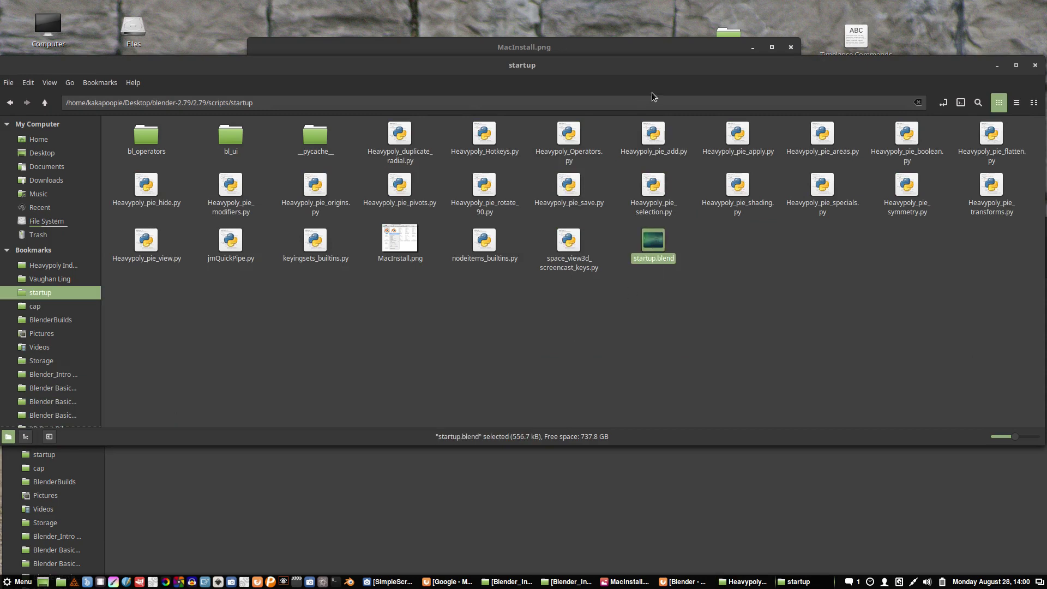
pyautogui.click(752, 47)
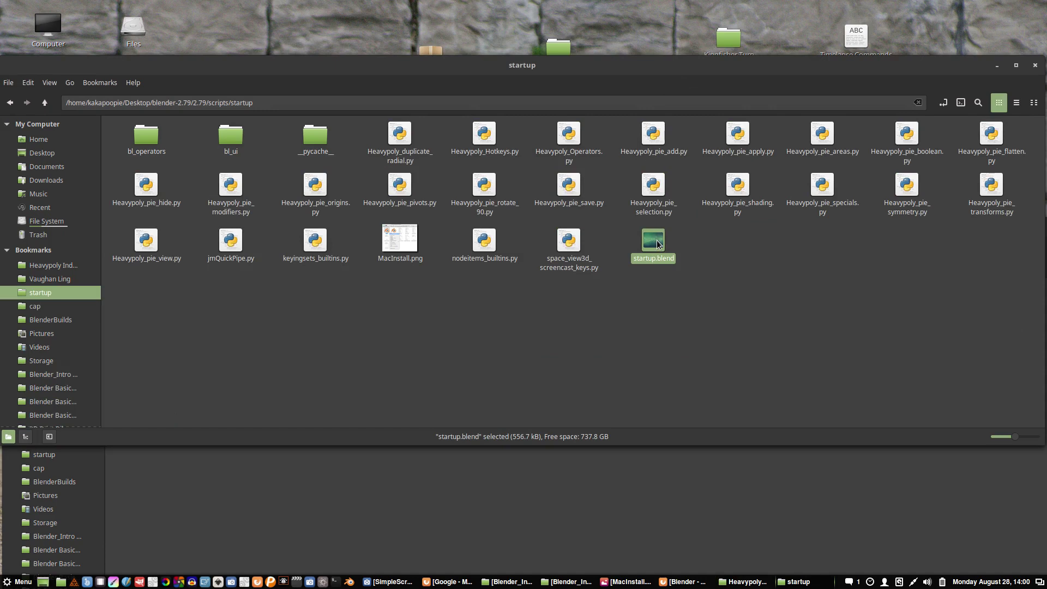
pyautogui.moveTo(657, 244); pyautogui.dragTo(313, 36)
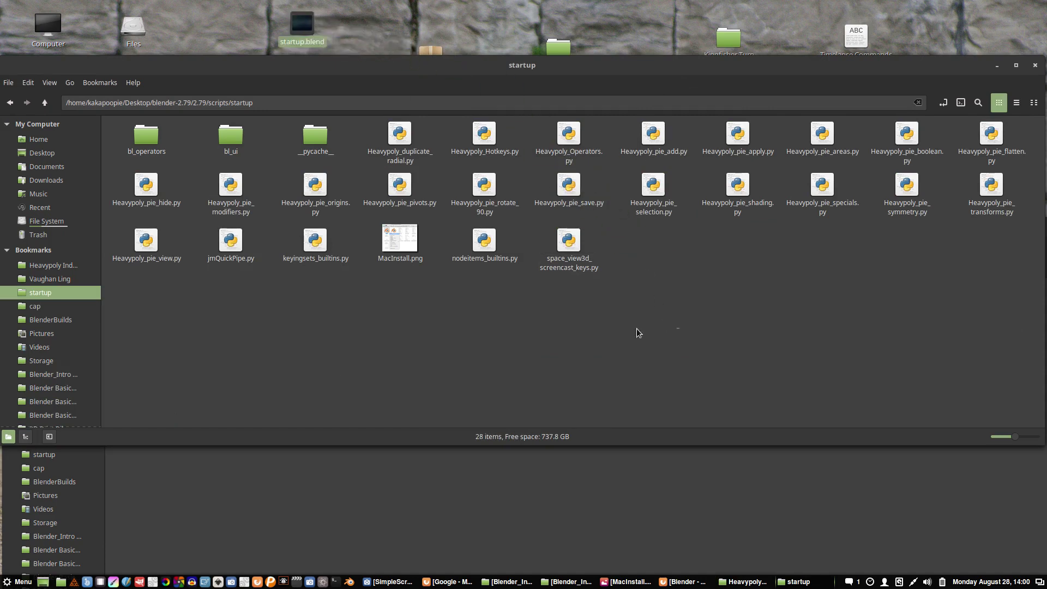
# Step: Go up three levels to the blender-2.79 folder and clear the selection
pyautogui.click(46, 104)
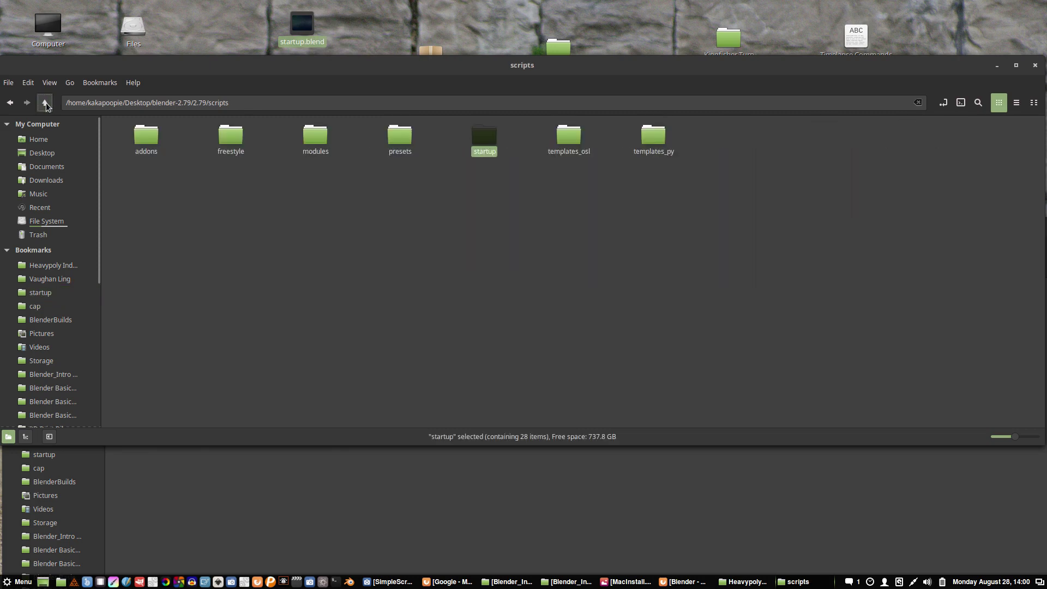
pyautogui.click(46, 104)
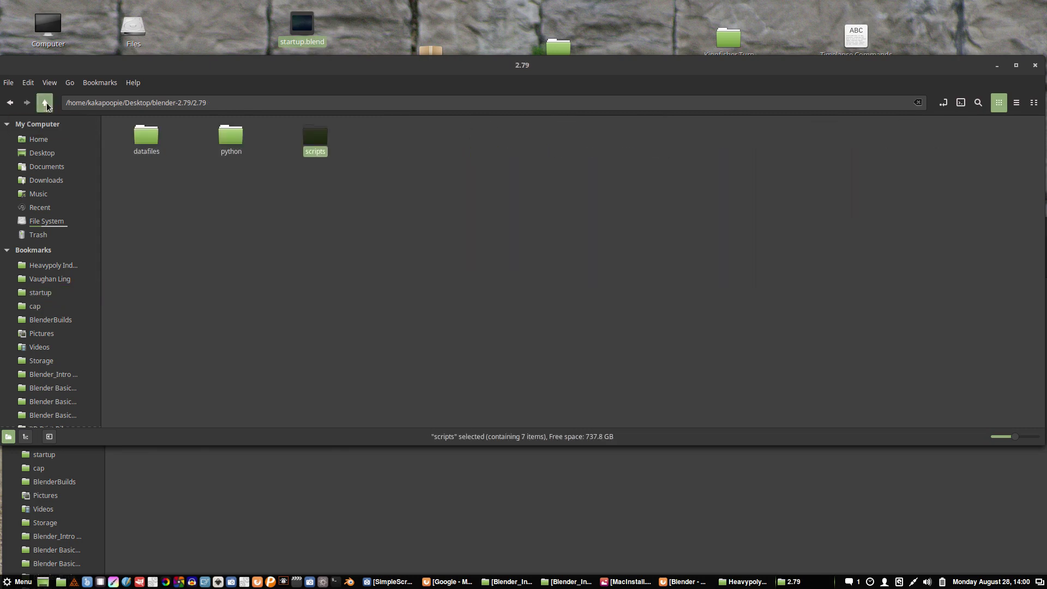
pyautogui.click(46, 103)
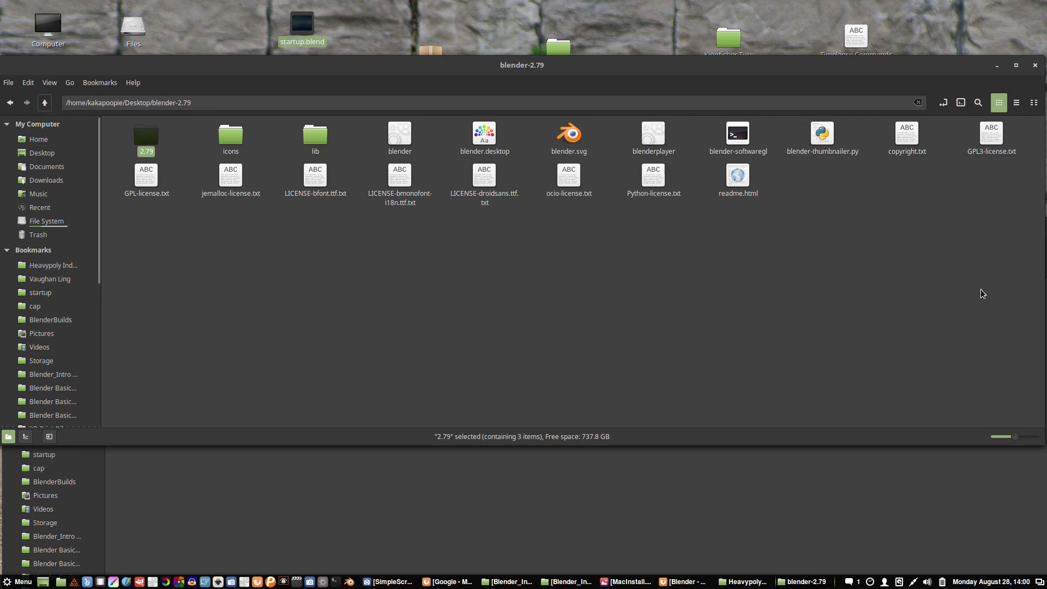
pyautogui.moveTo(1002, 302); pyautogui.dragTo(344, 281)
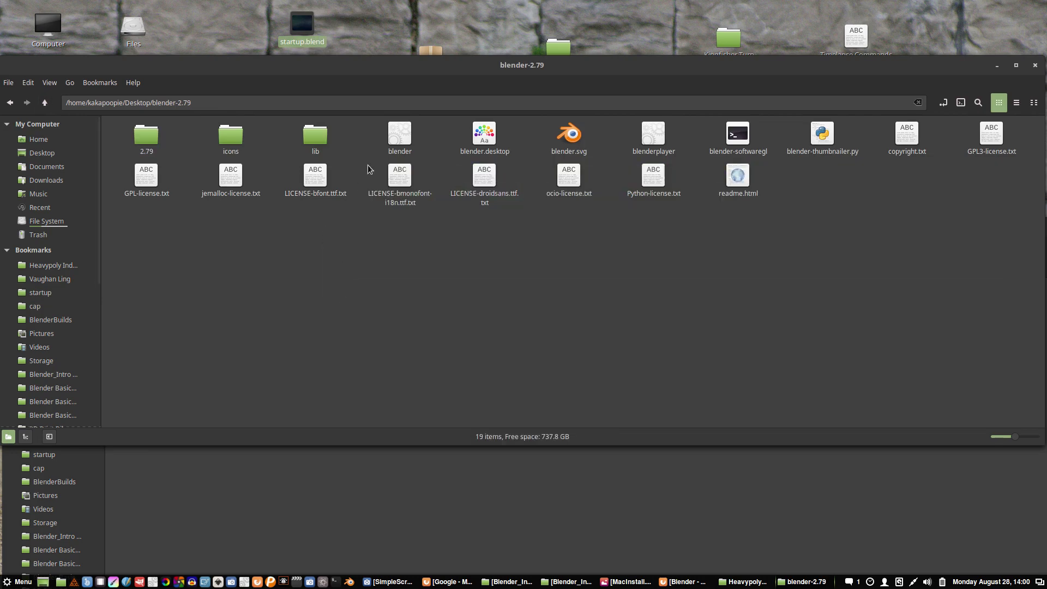
# Step: Launch the blender executable, dismiss the splash screen, then close Blender
pyautogui.doubleClick(401, 139)
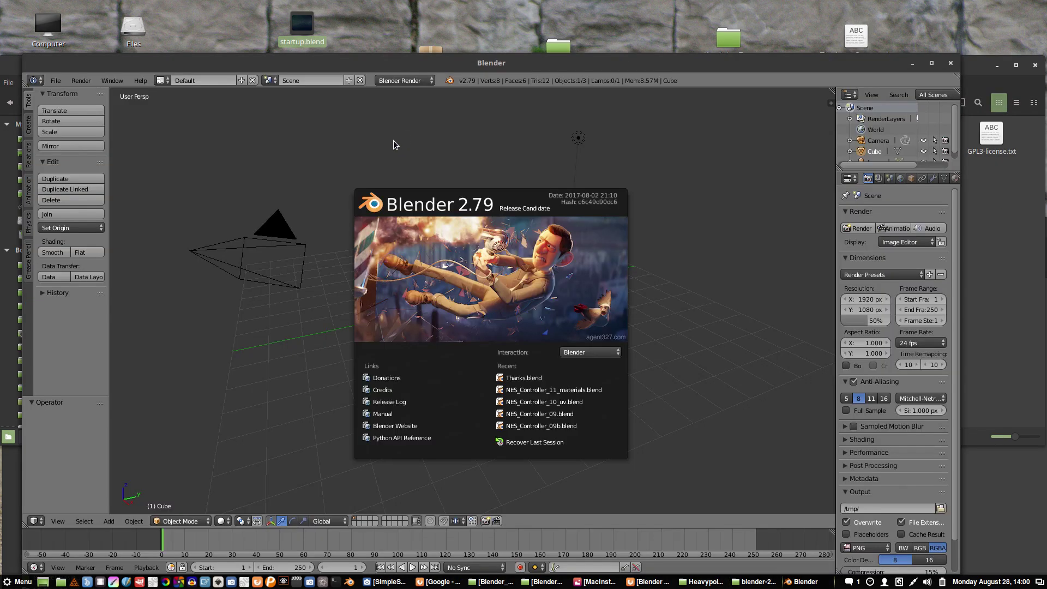
pyautogui.click(394, 161)
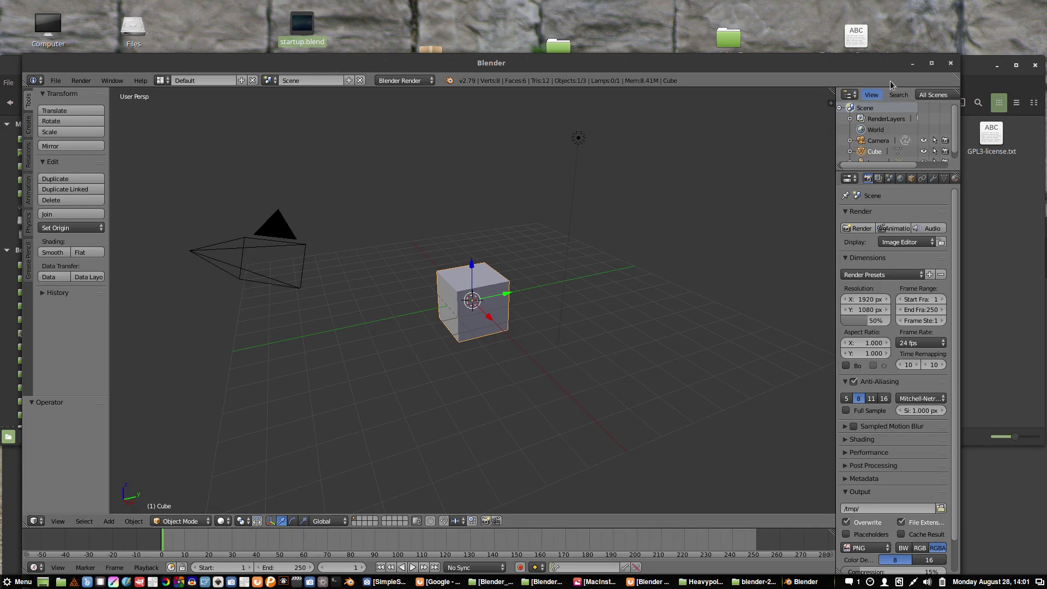
pyautogui.click(950, 66)
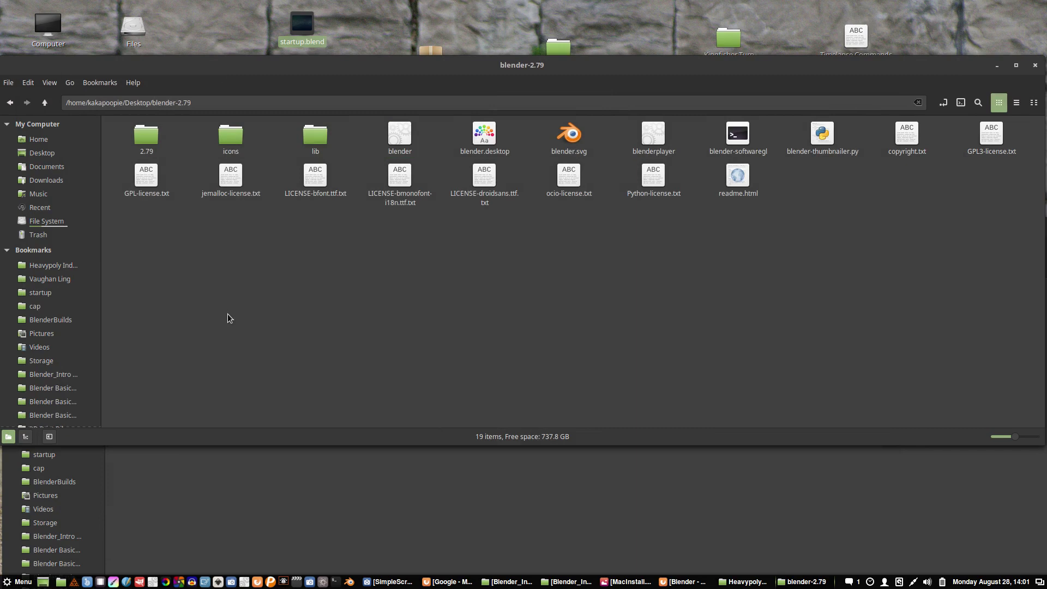
# Step: Create a new folder named 'Config' inside blender-2.79/2.79
pyautogui.doubleClick(146, 137)
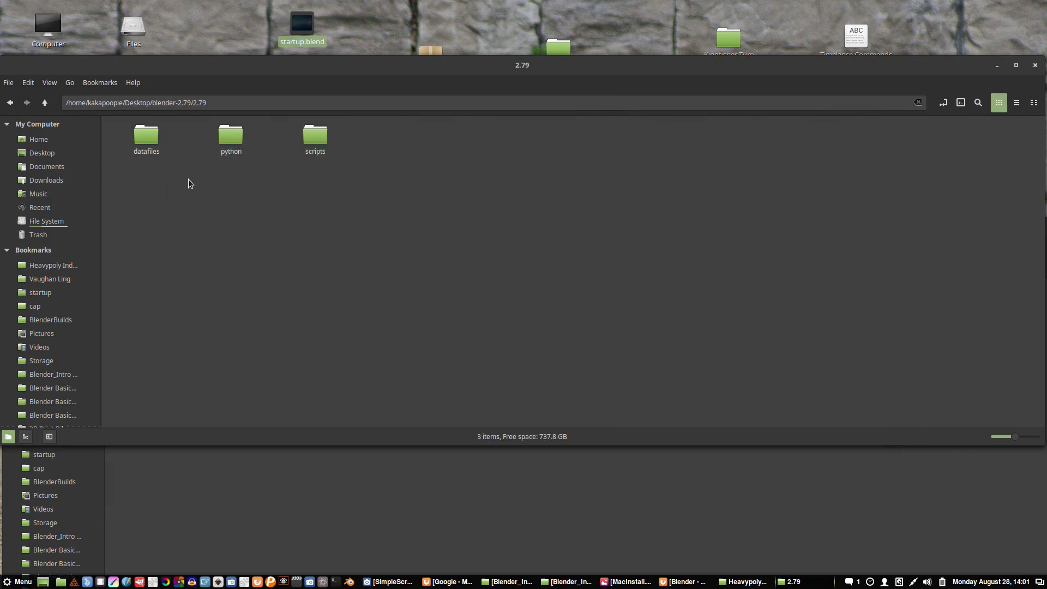
pyautogui.rightClick(381, 153)
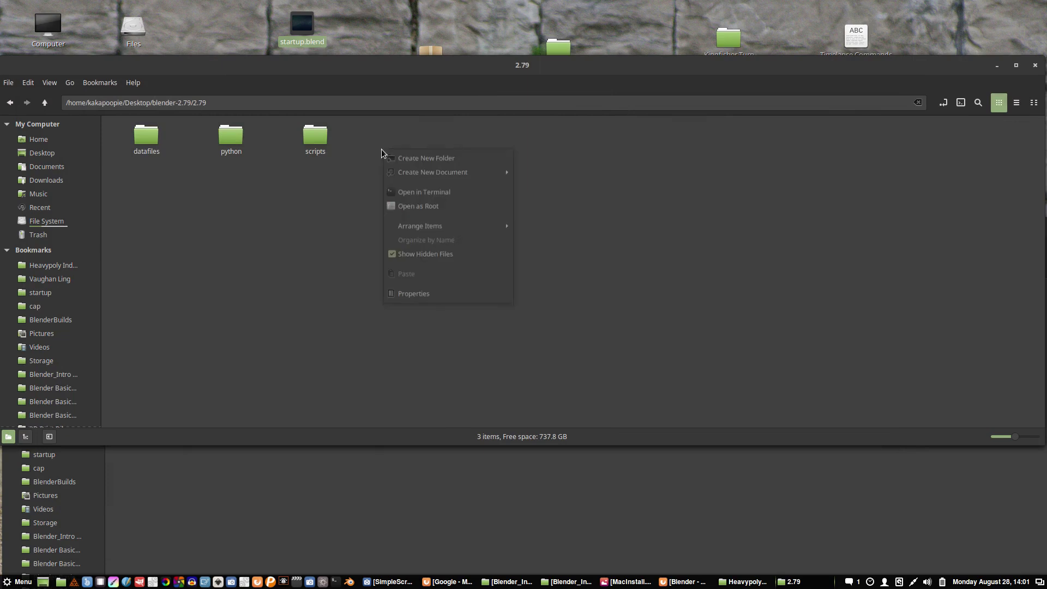
pyautogui.click(361, 150)
pyautogui.rightClick(362, 150)
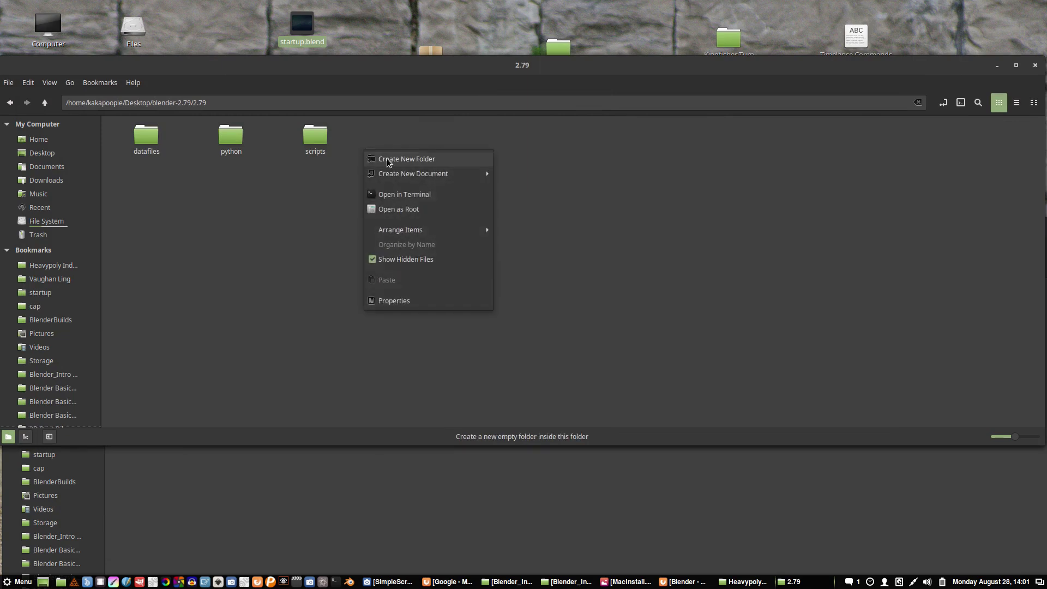
pyautogui.click(389, 160)
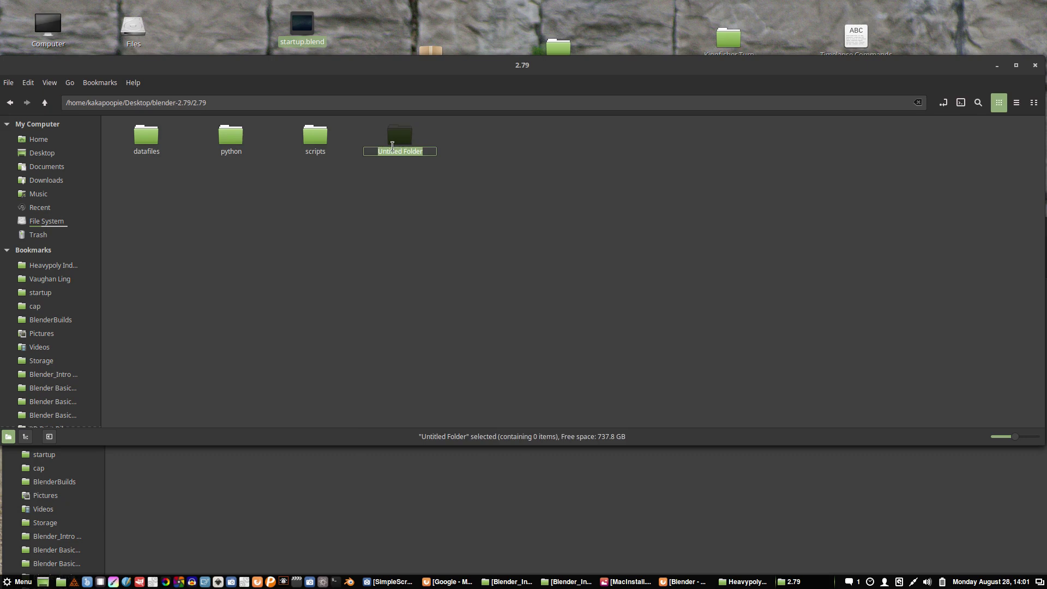
pyautogui.write('Config')
pyautogui.press('Return')
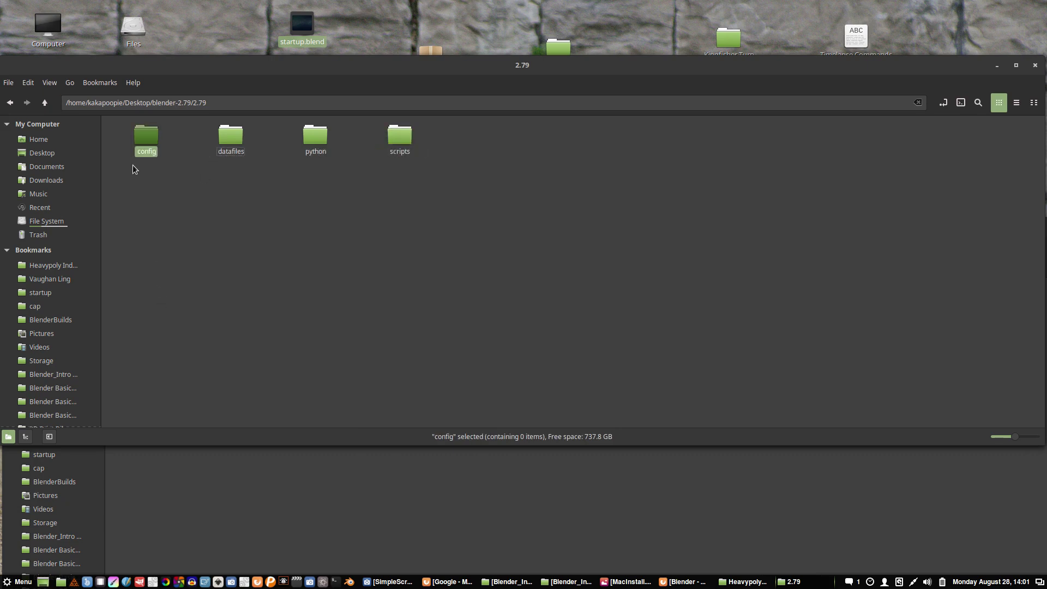
pyautogui.click(160, 159)
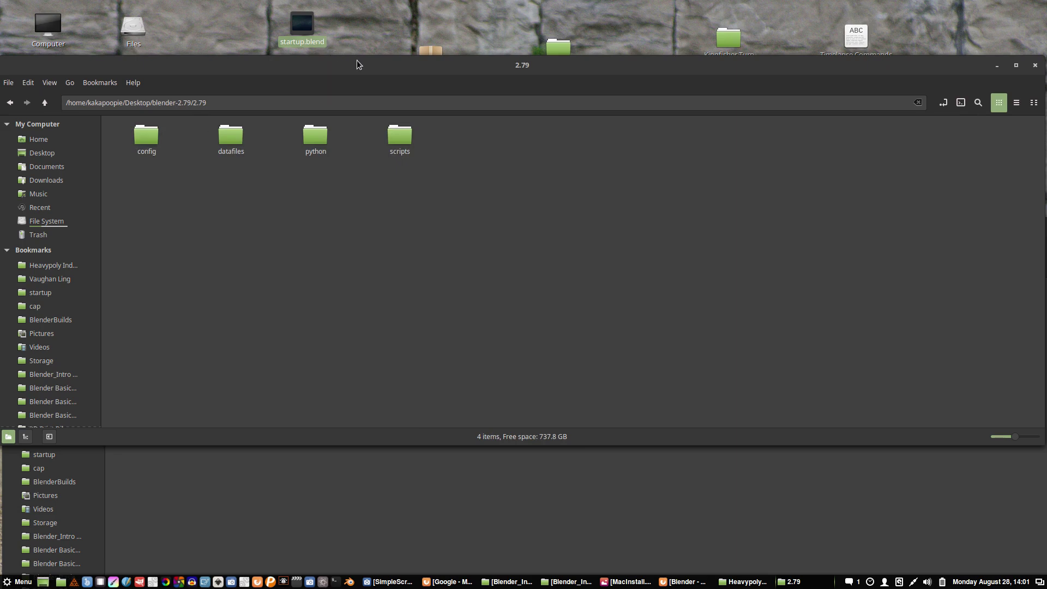
# Step: Move startup.blend from the Desktop into 2.79/config, then return to blender-2.79
pyautogui.moveTo(357, 64); pyautogui.dragTo(360, 120)
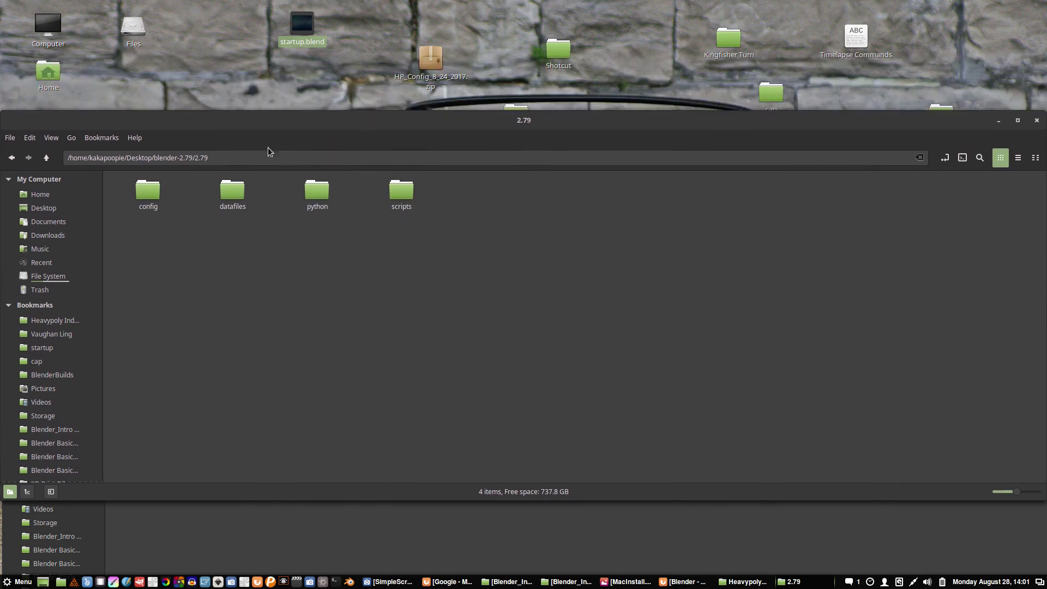
pyautogui.doubleClick(150, 193)
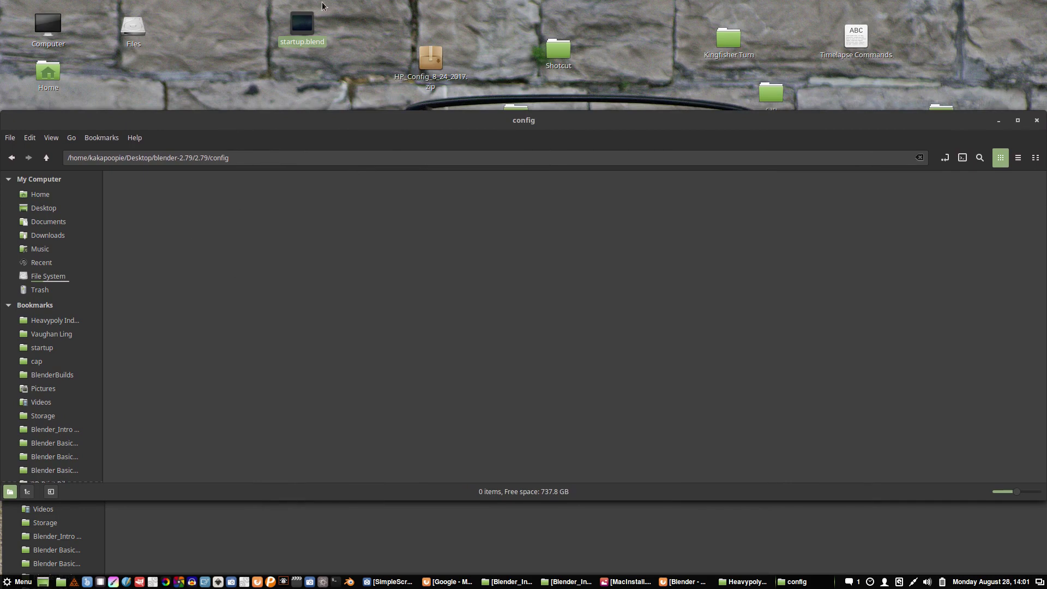
pyautogui.moveTo(302, 25); pyautogui.dragTo(267, 239)
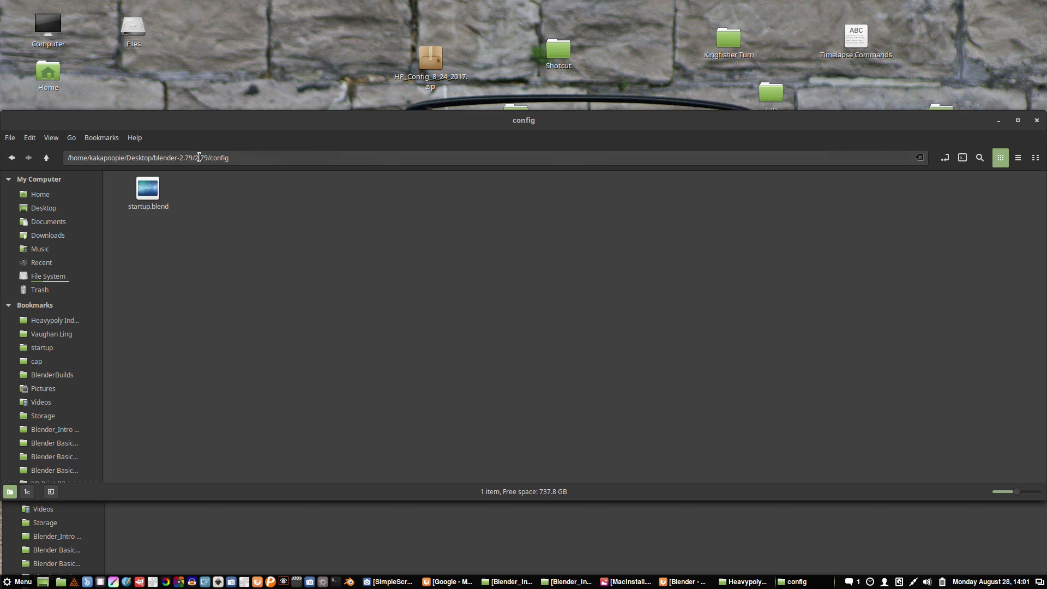
pyautogui.click(47, 158)
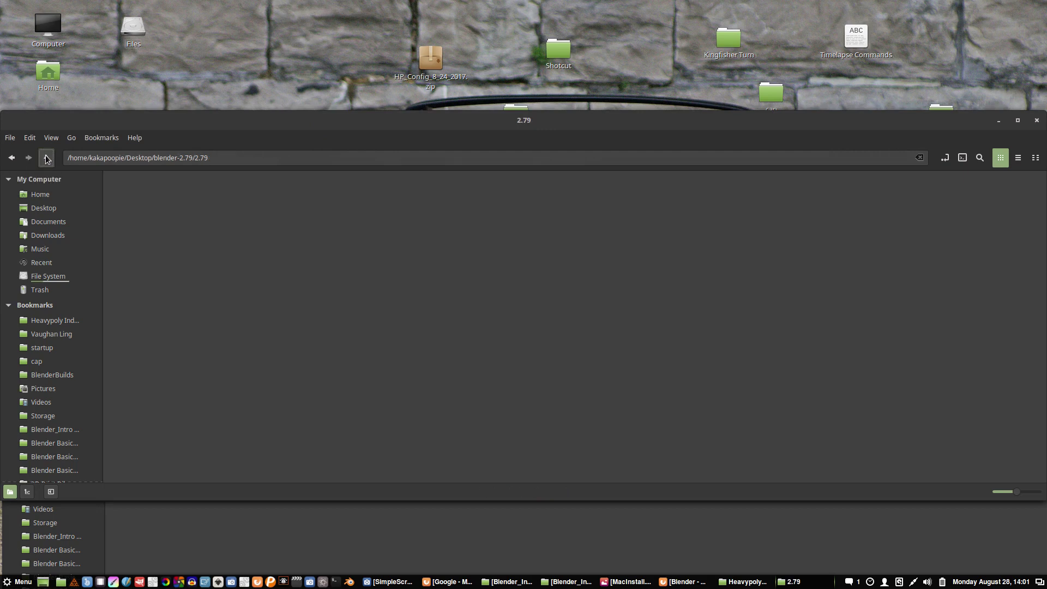
pyautogui.click(46, 158)
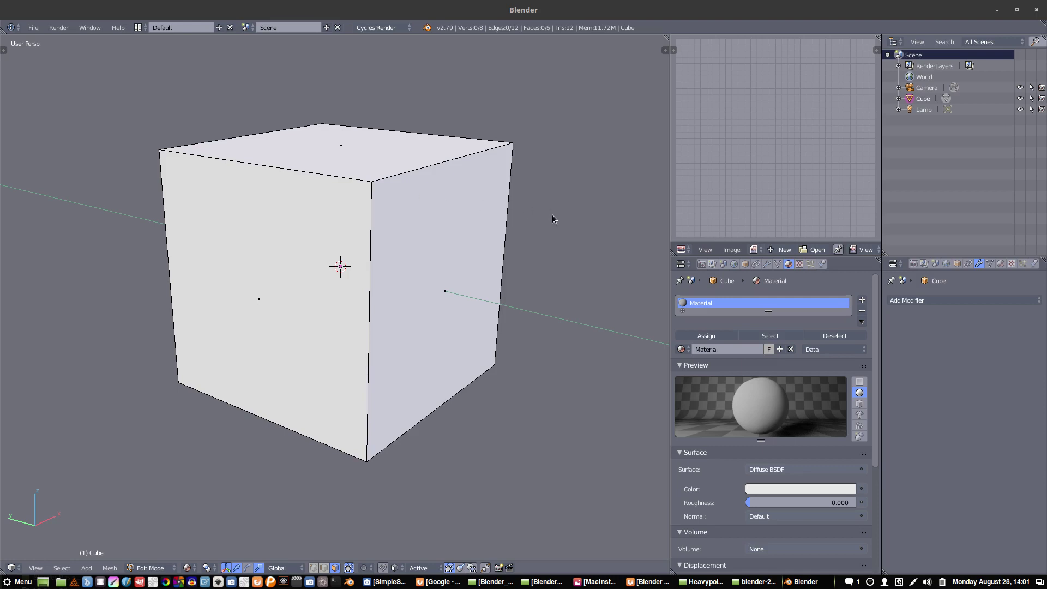
# Step: Test the Heavypoly Select pie menu with A on the Edit Mode cube, then dismiss it
pyautogui.press('a')
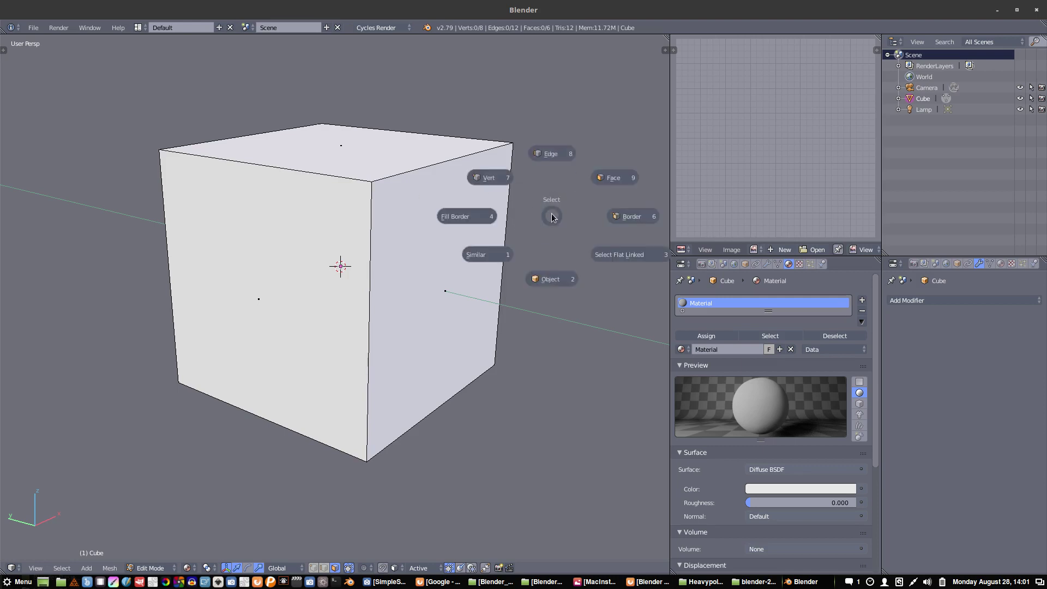
pyautogui.click(550, 215)
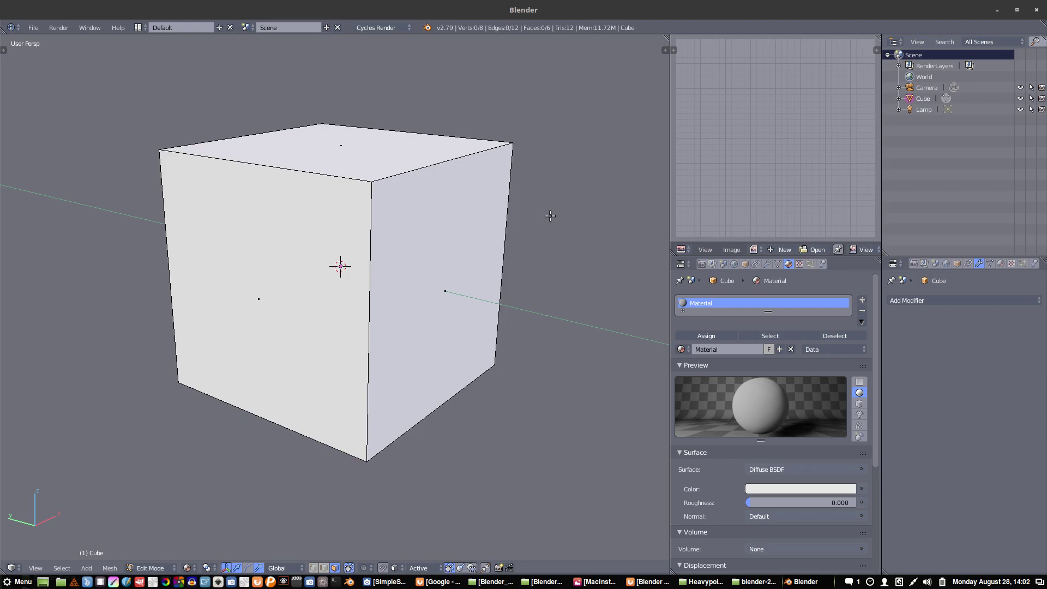
# Step: Minimize Blender and shift the Nemo window lower to select the desktop blender-2.79 folder
pyautogui.click(995, 11)
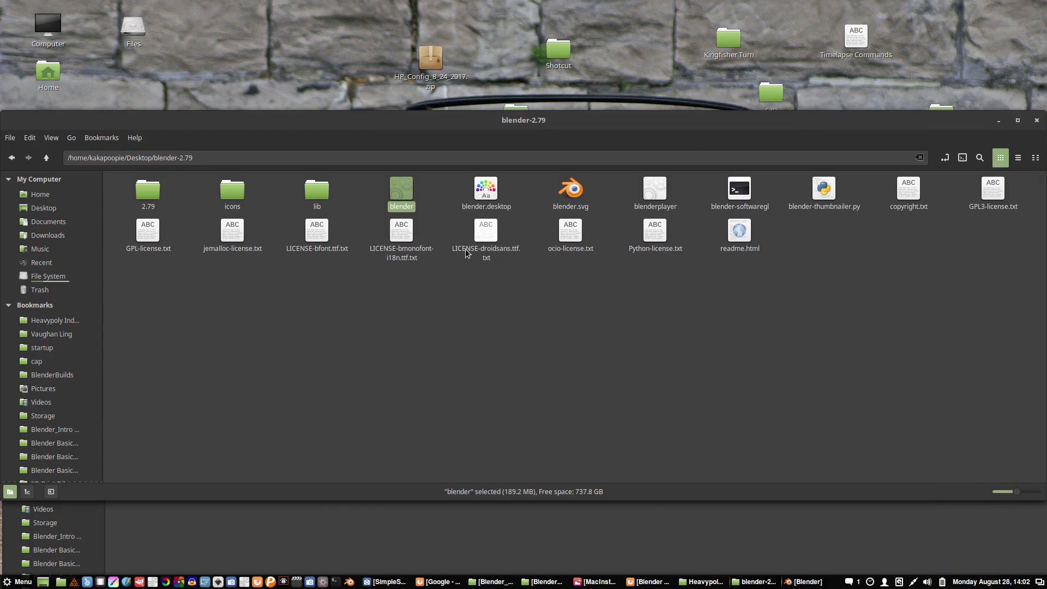
pyautogui.moveTo(452, 124); pyautogui.dragTo(445, 179)
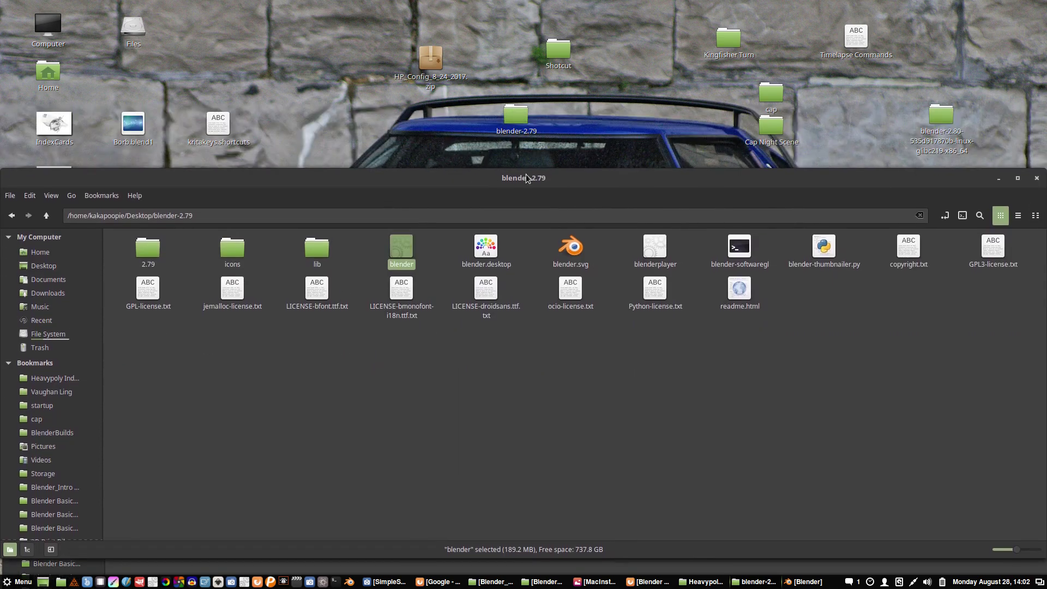
pyautogui.moveTo(527, 178); pyautogui.dragTo(548, 175)
pyautogui.click(522, 119)
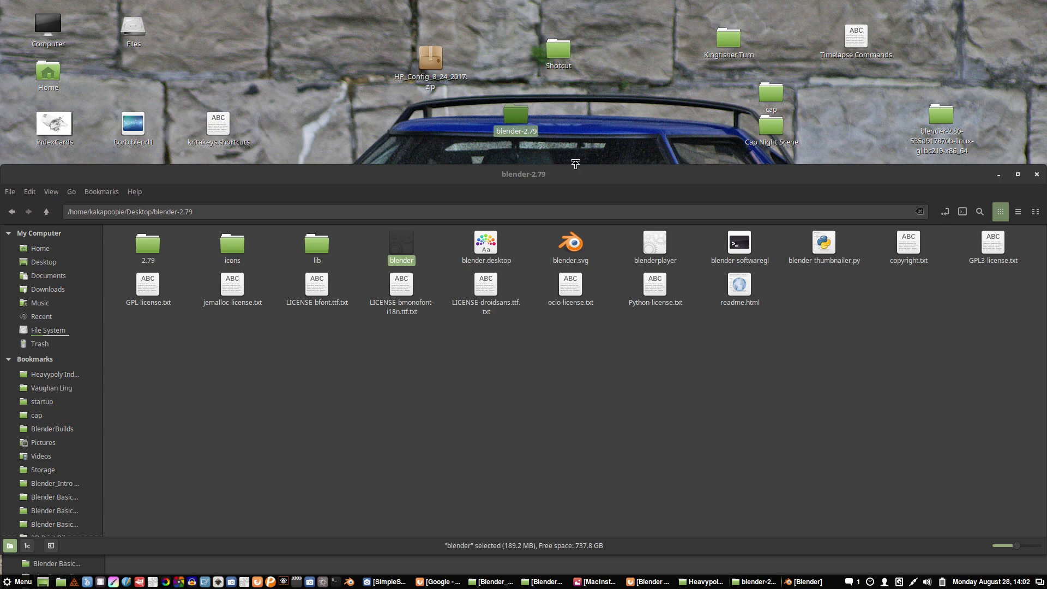
pyautogui.moveTo(579, 170); pyautogui.dragTo(552, 185)
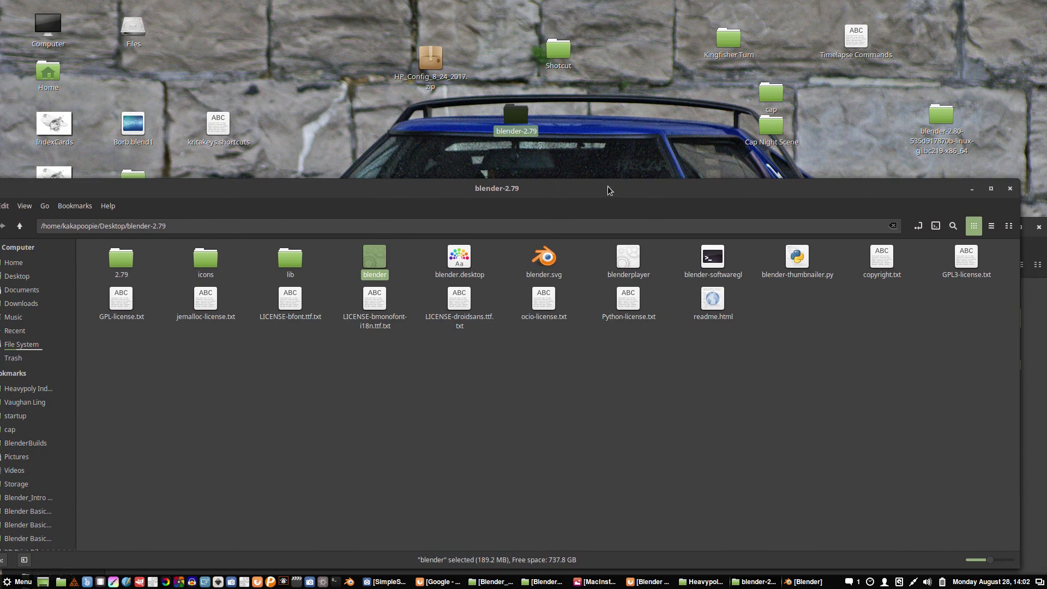